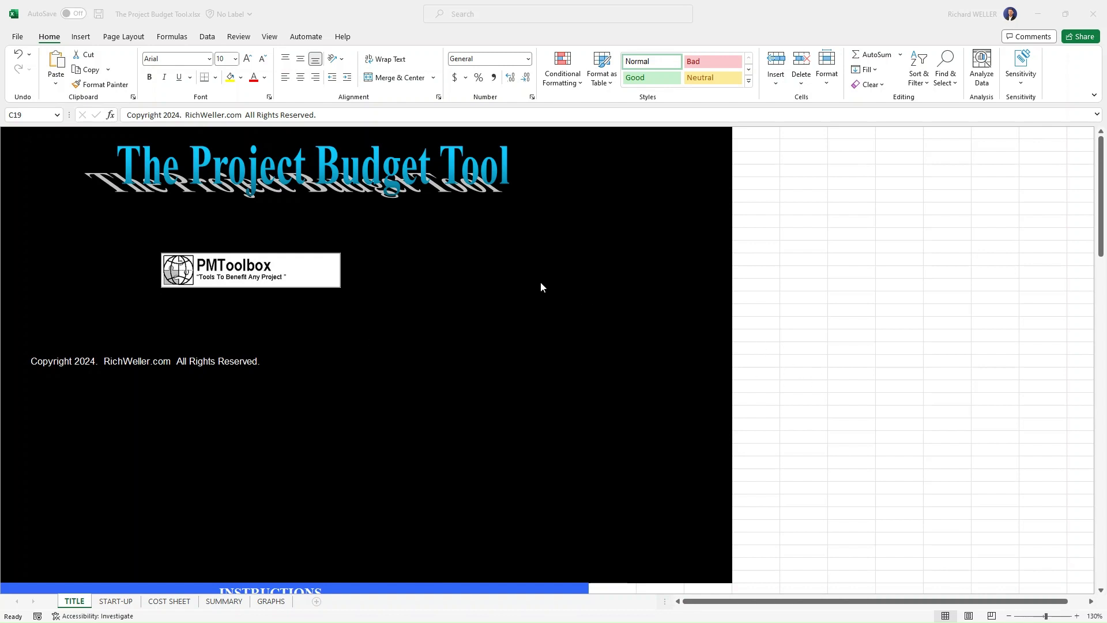
Scroll down through the INSTRUCTIONS on the TITLE sheet, then scroll back up toward the top.
{"action": "scroll", "coordinate": [462, 288], "scroll_direction": "down", "scroll_amount": 5}
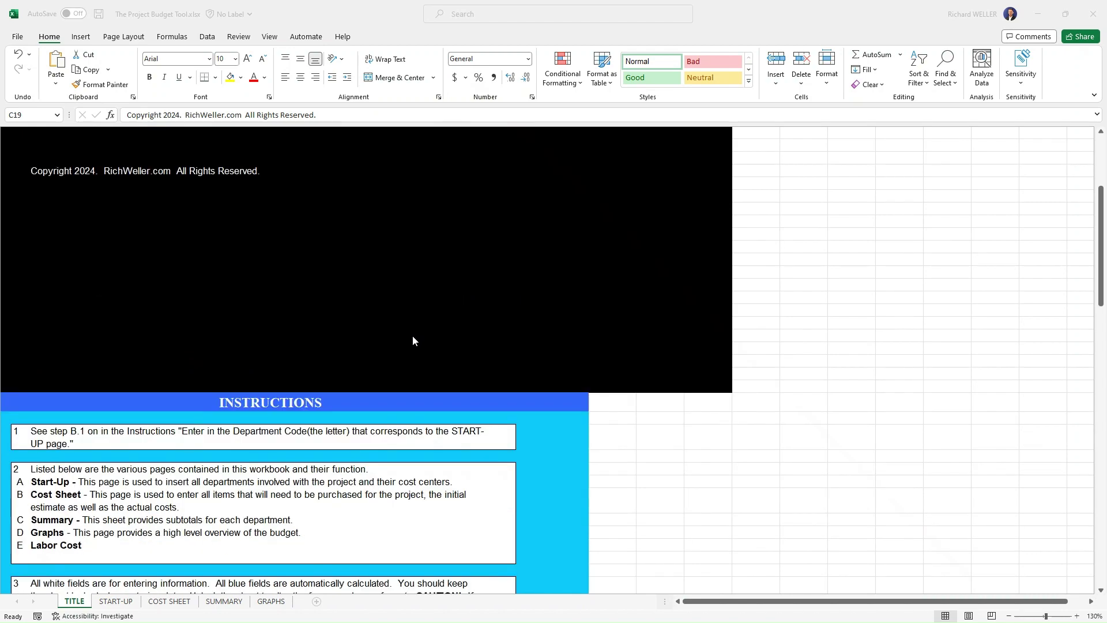
{"action": "scroll", "coordinate": [361, 415], "scroll_direction": "down", "scroll_amount": 1}
{"action": "scroll", "coordinate": [173, 415], "scroll_direction": "down", "scroll_amount": 1}
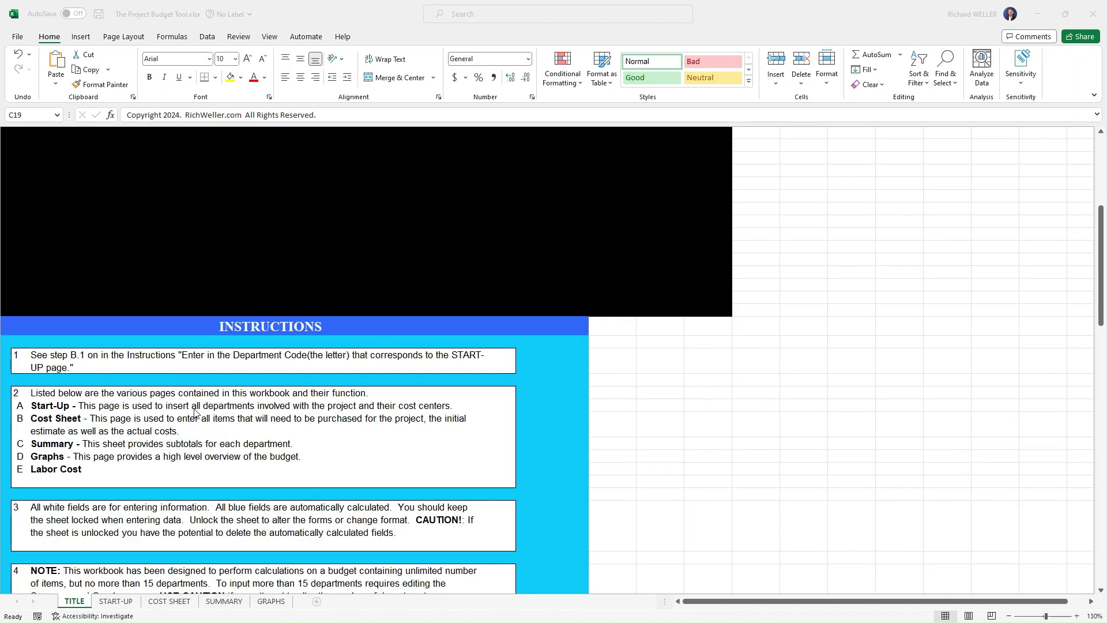
{"action": "scroll", "coordinate": [203, 383], "scroll_direction": "down", "scroll_amount": 9}
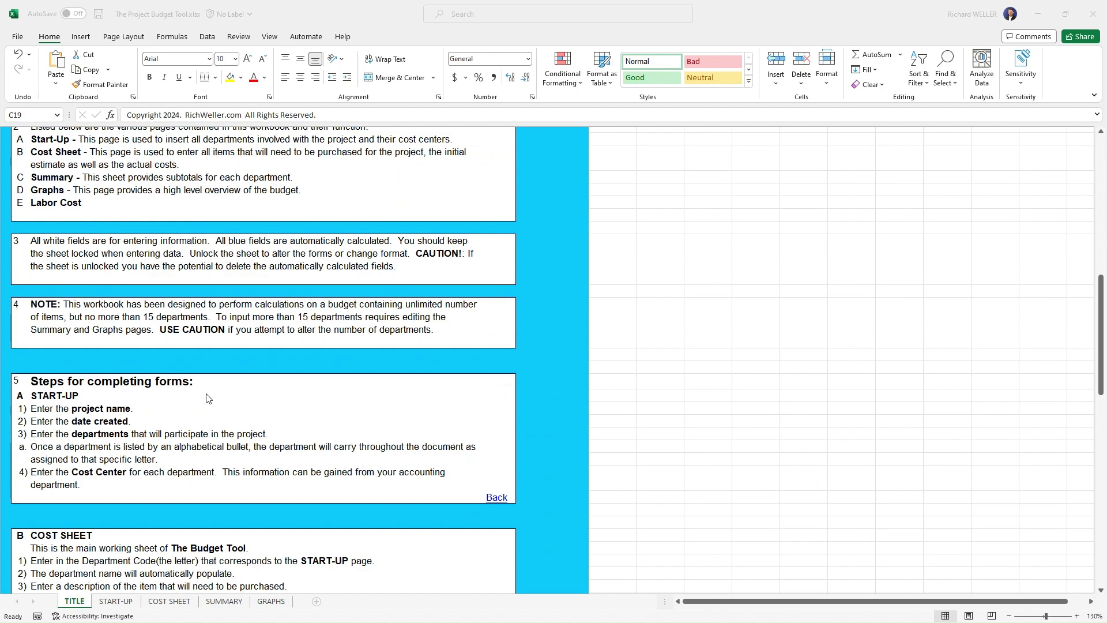
{"action": "scroll", "coordinate": [208, 399], "scroll_direction": "down", "scroll_amount": 7}
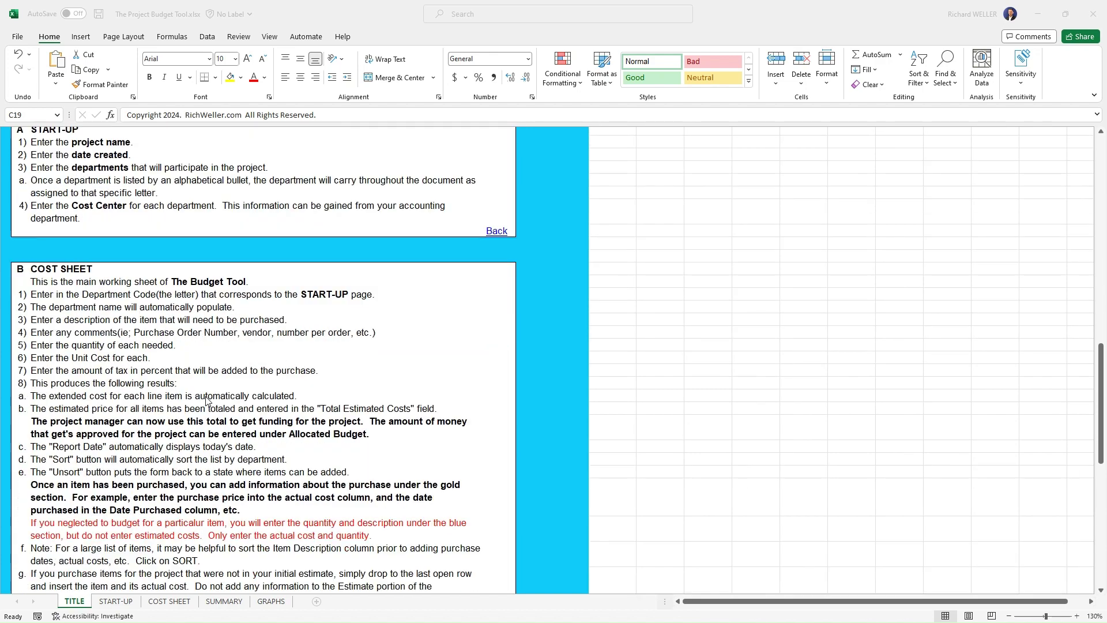
{"action": "scroll", "coordinate": [206, 400], "scroll_direction": "down", "scroll_amount": 5}
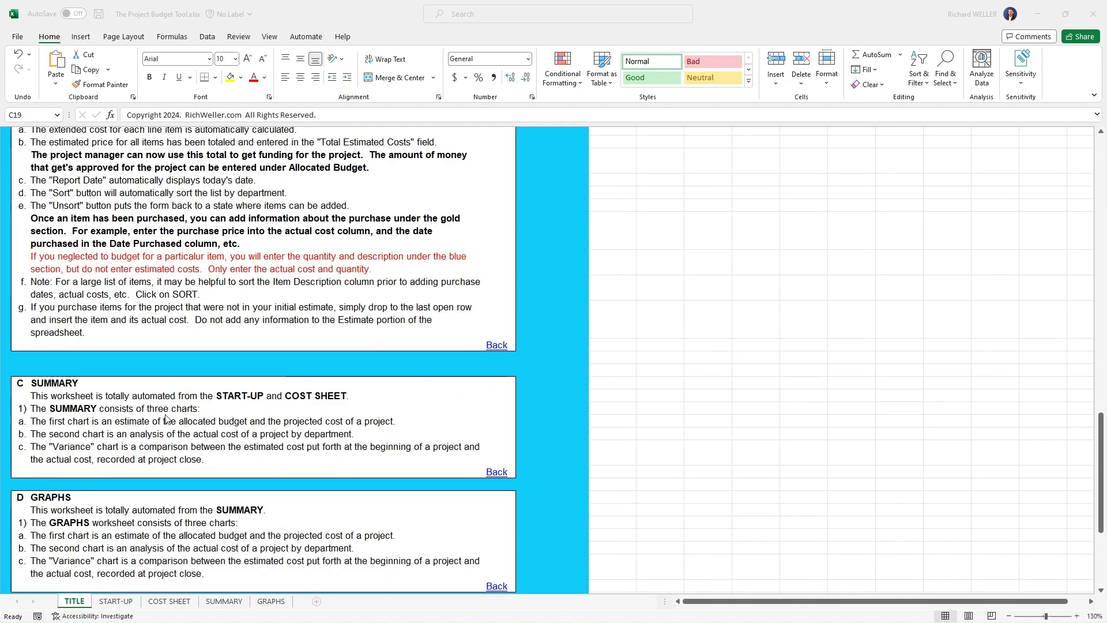
{"action": "scroll", "coordinate": [166, 381], "scroll_direction": "down", "scroll_amount": 1}
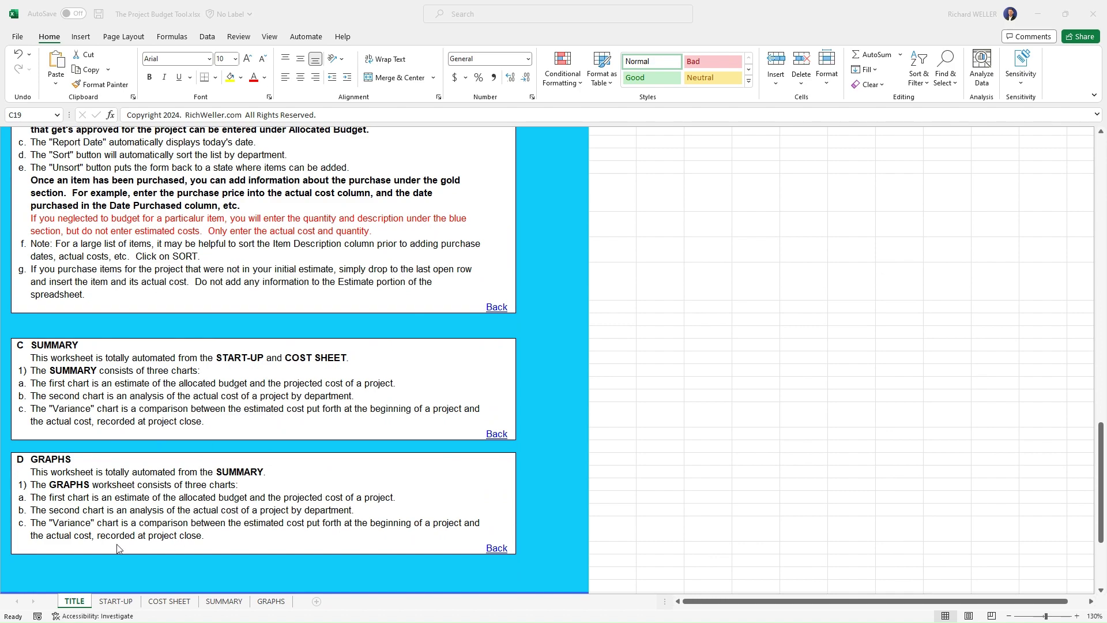
{"action": "scroll", "coordinate": [188, 383], "scroll_direction": "up", "scroll_amount": 18}
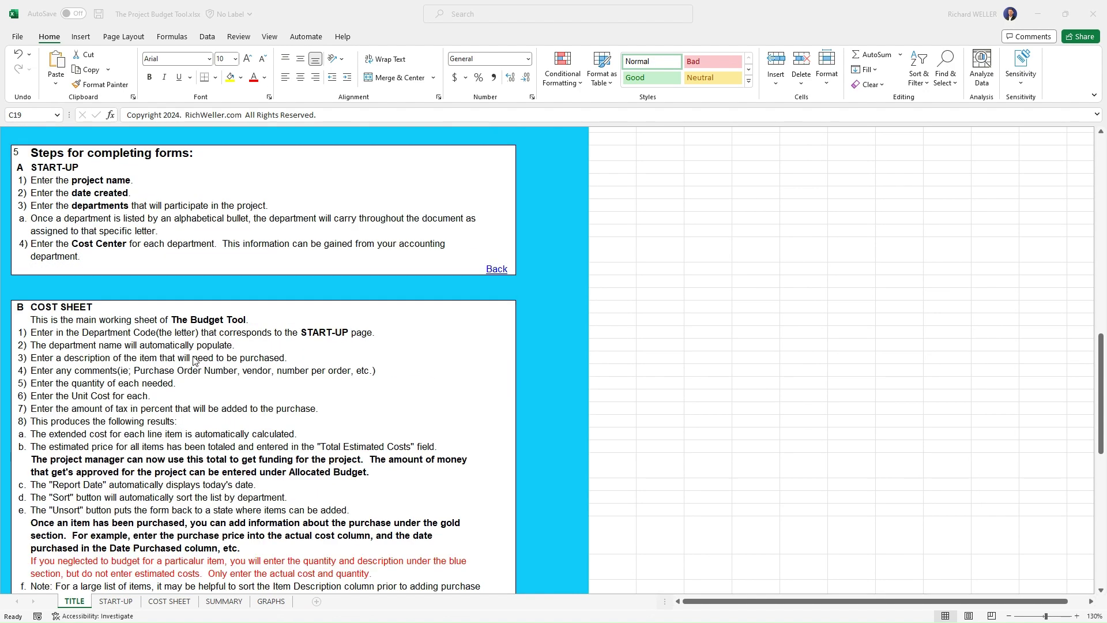
{"action": "scroll", "coordinate": [193, 361], "scroll_direction": "up", "scroll_amount": 10}
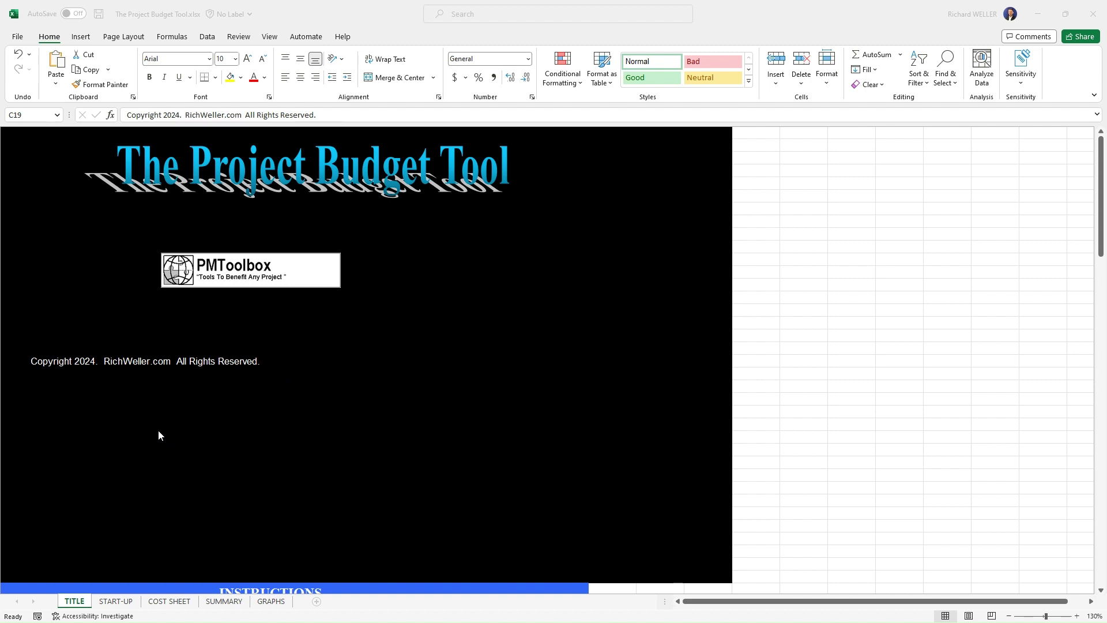
{"action": "left_click", "coordinate": [113, 602]}
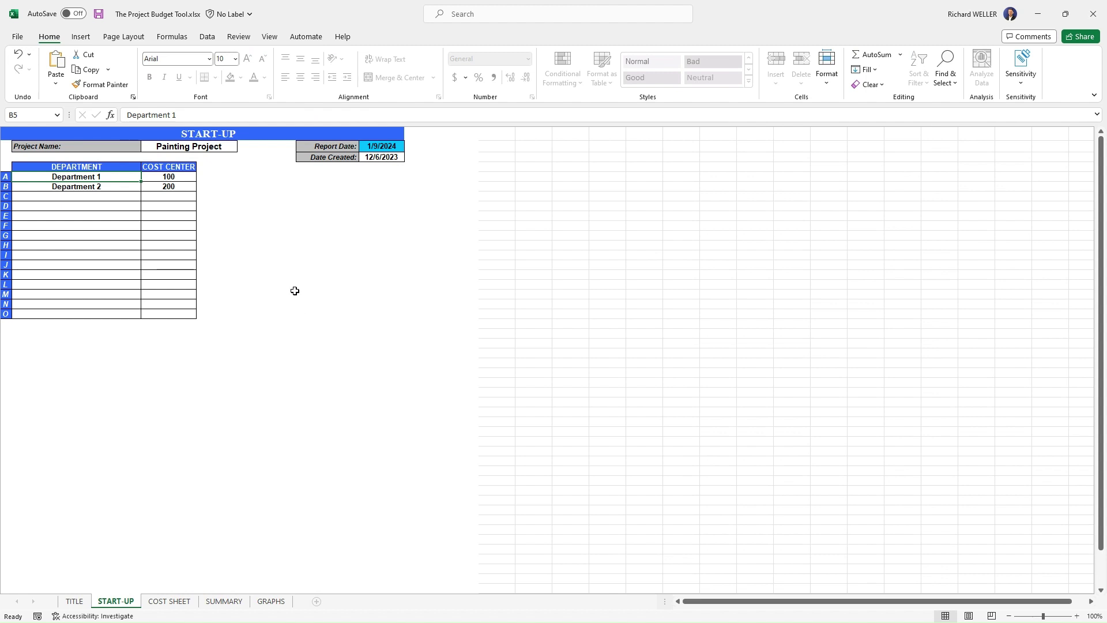
{"action": "left_click", "coordinate": [194, 148]}
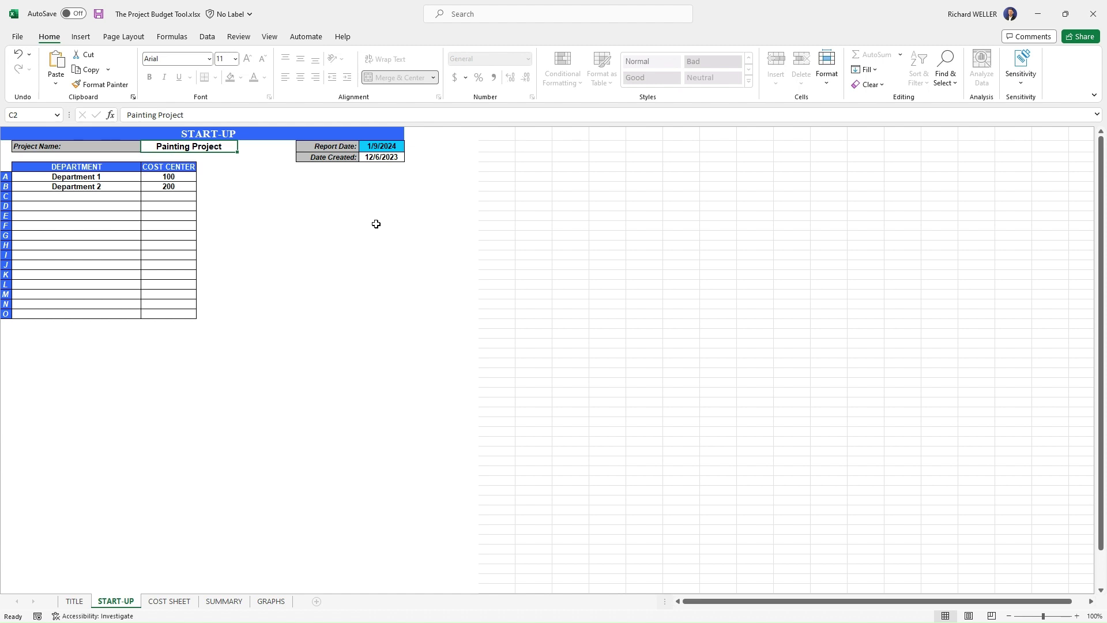
{"action": "left_click", "coordinate": [375, 147]}
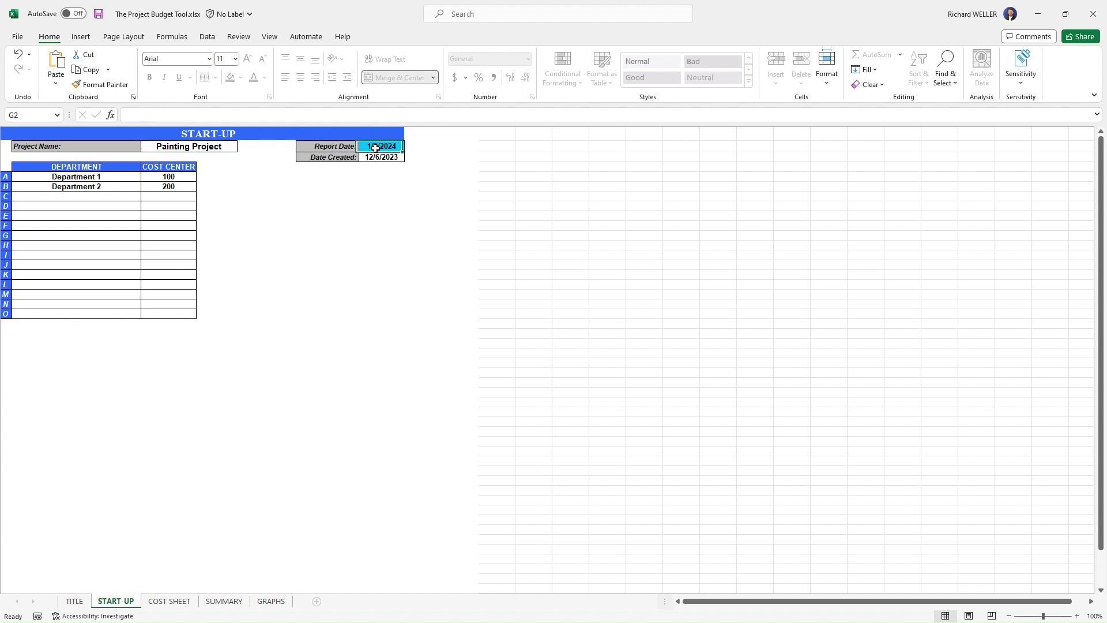
{"action": "left_click", "coordinate": [380, 185]}
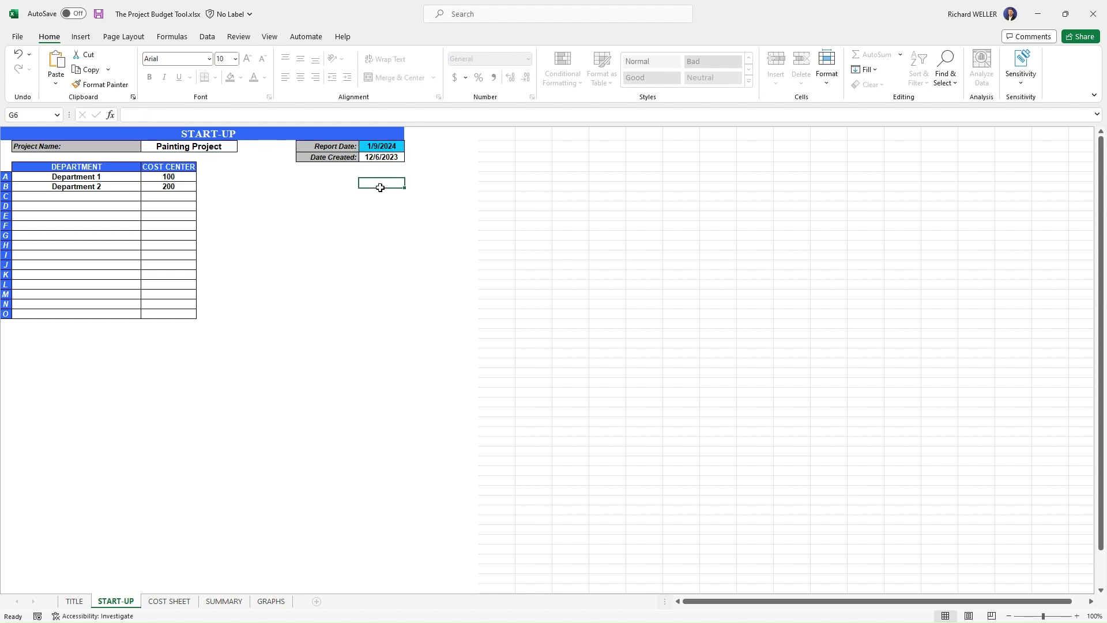
{"action": "left_click", "coordinate": [378, 159]}
{"action": "left_click", "coordinate": [382, 147]}
{"action": "left_click", "coordinate": [378, 159]}
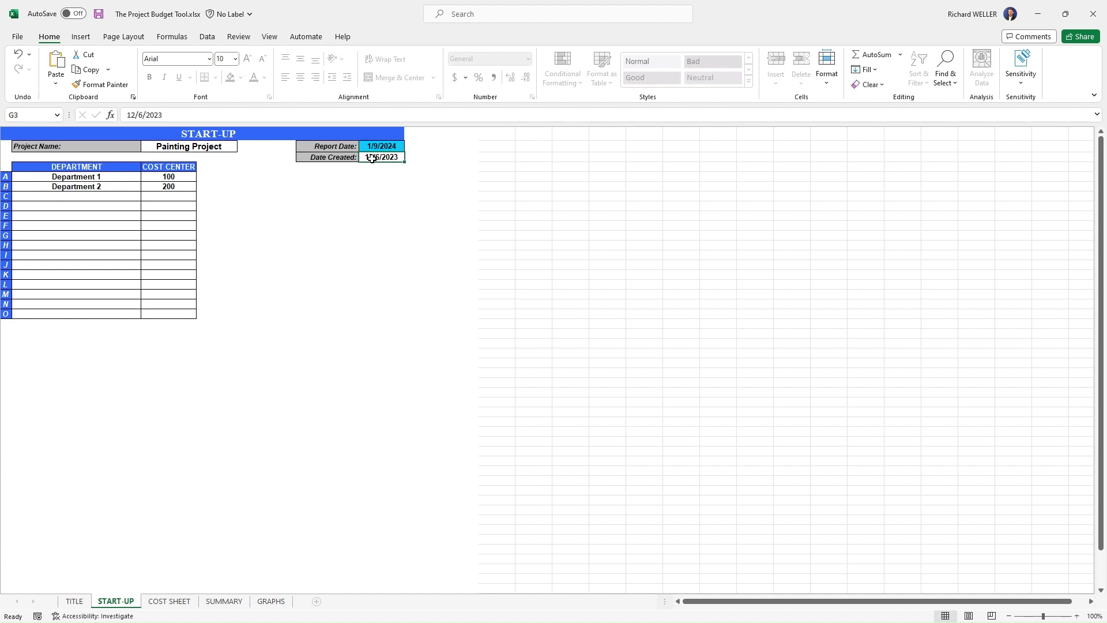
Rename Department 1 to Marketing and Department 2 to IT, correcting a mistyped entry.
{"action": "left_click", "coordinate": [80, 176]}
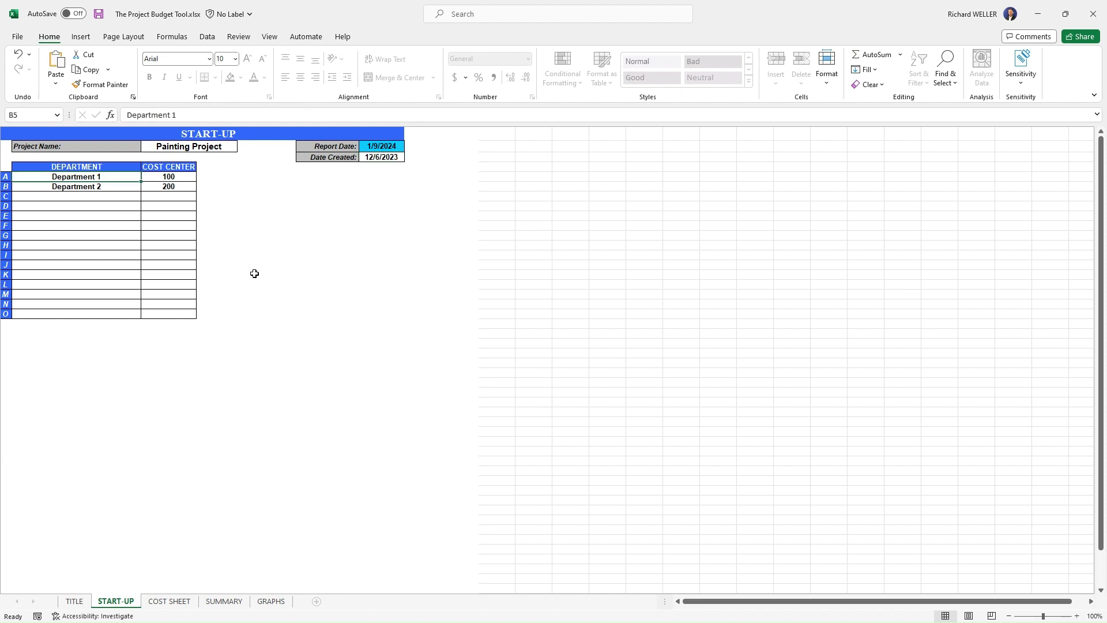
{"action": "type", "text": "Ma"}
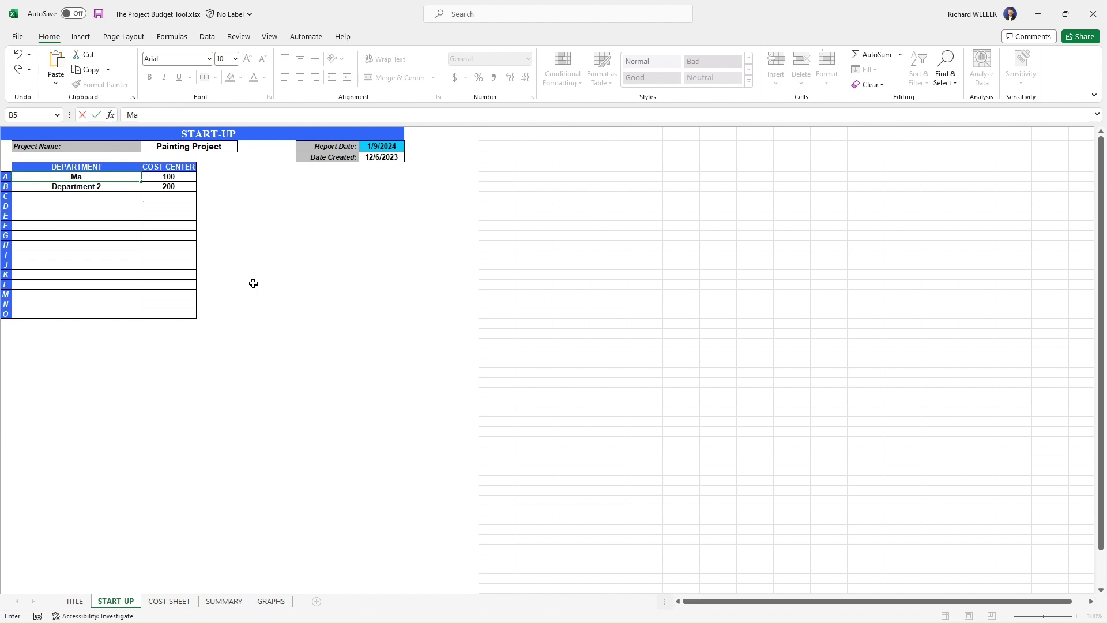
{"action": "type", "text": "rketing"}
{"action": "key", "text": "Return"}
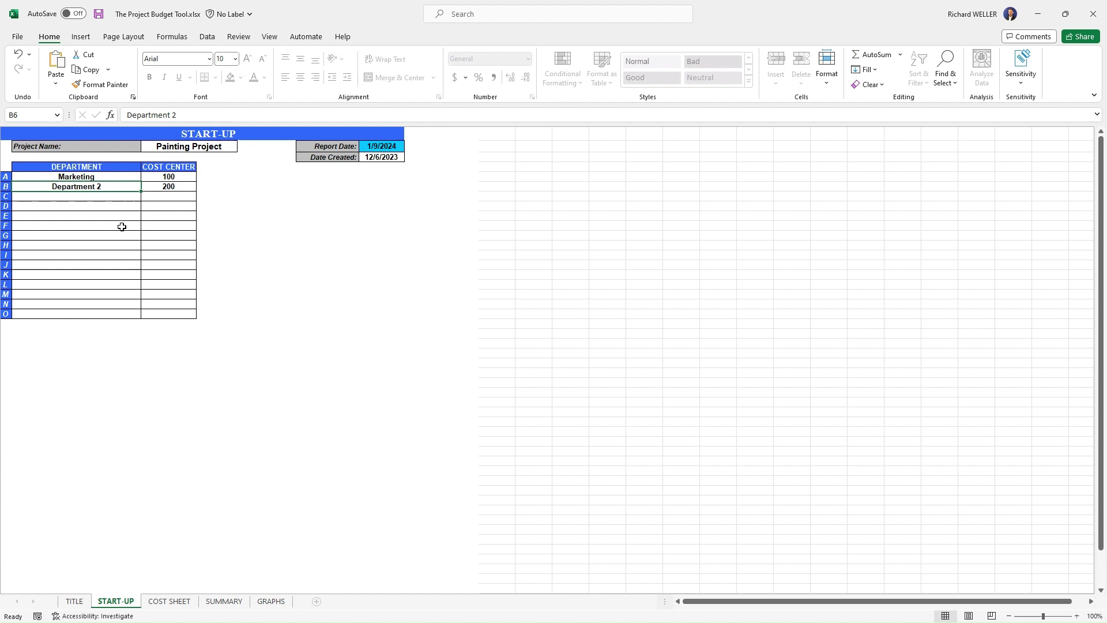
{"action": "type", "text": "Financ"}
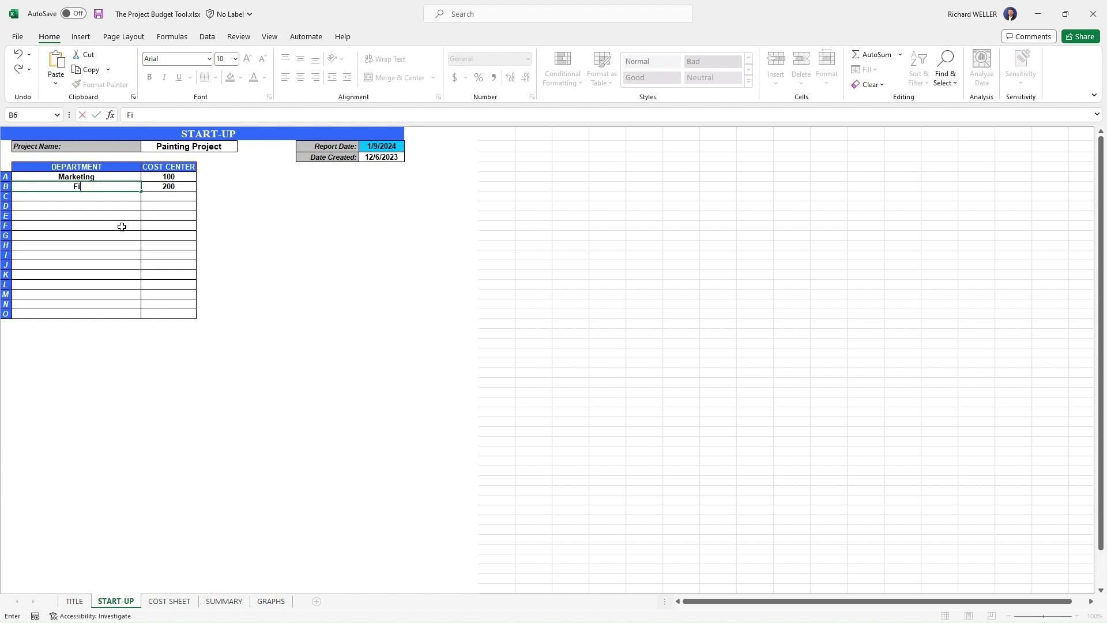
{"action": "key", "text": "BackSpace"}
{"action": "key", "text": "BackSpace"}
{"action": "key", "text": "BackSpace"}
{"action": "key", "text": "BackSpace"}
{"action": "key", "text": "BackSpace"}
{"action": "key", "text": "BackSpace"}
{"action": "type", "text": "IT"}
{"action": "key", "text": "Return"}
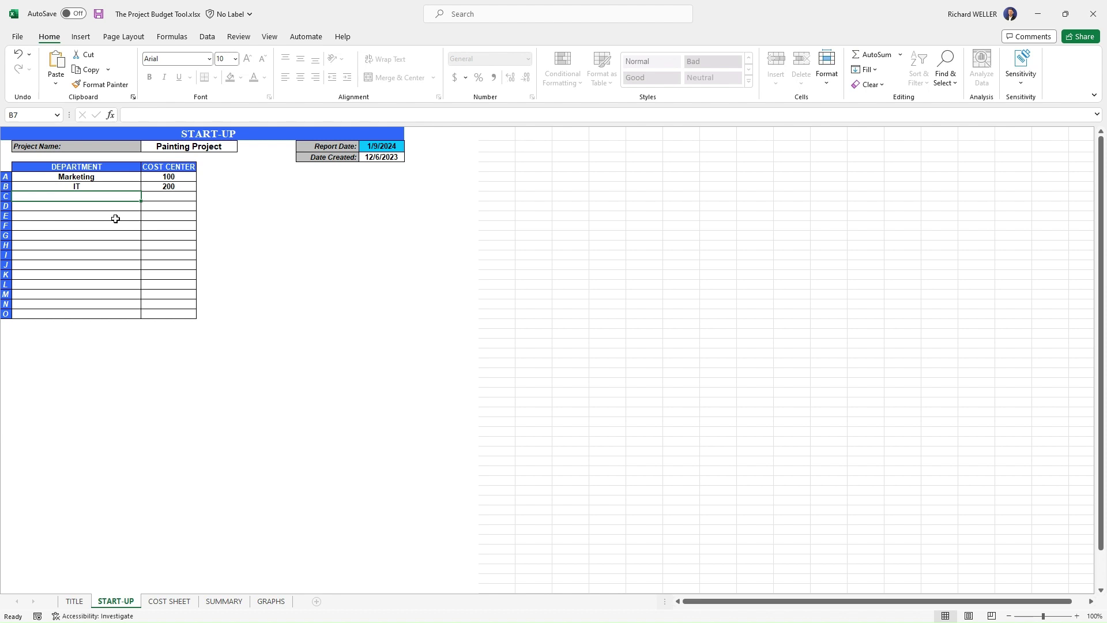
{"action": "left_click", "coordinate": [107, 177]}
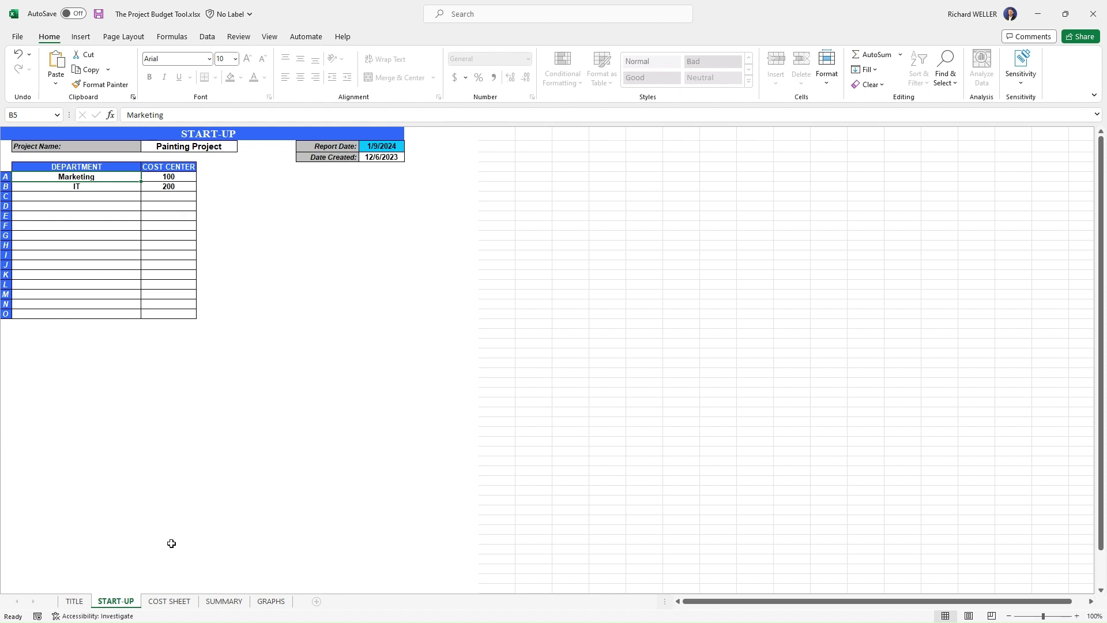
Switch to the COST SHEET and check the project name and $500.00 allocated budget.
{"action": "left_click", "coordinate": [169, 602]}
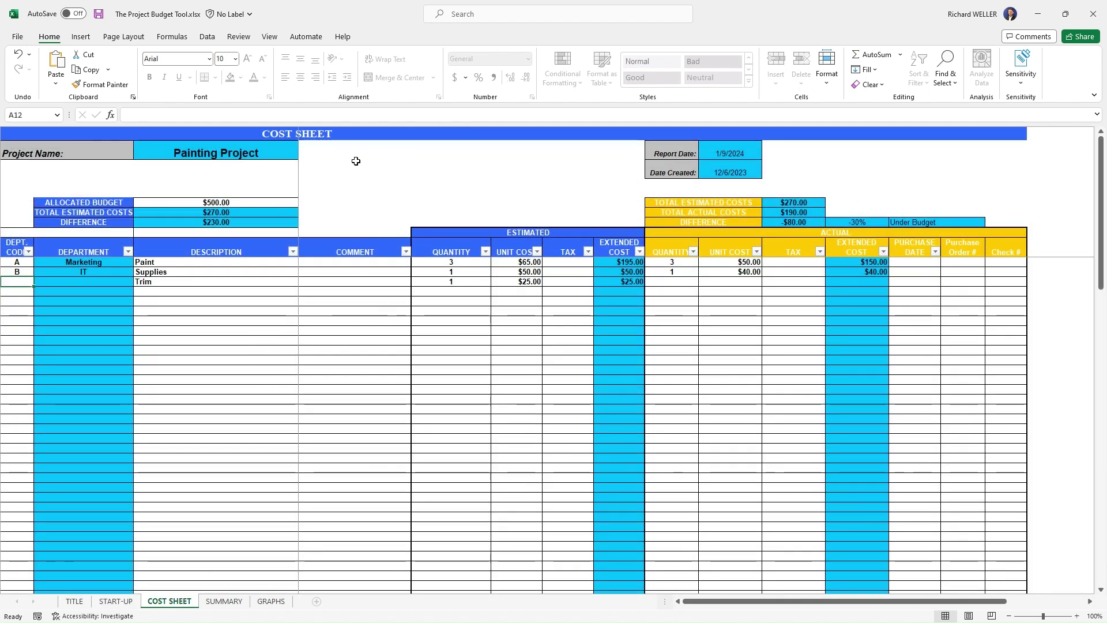
{"action": "left_click", "coordinate": [220, 157]}
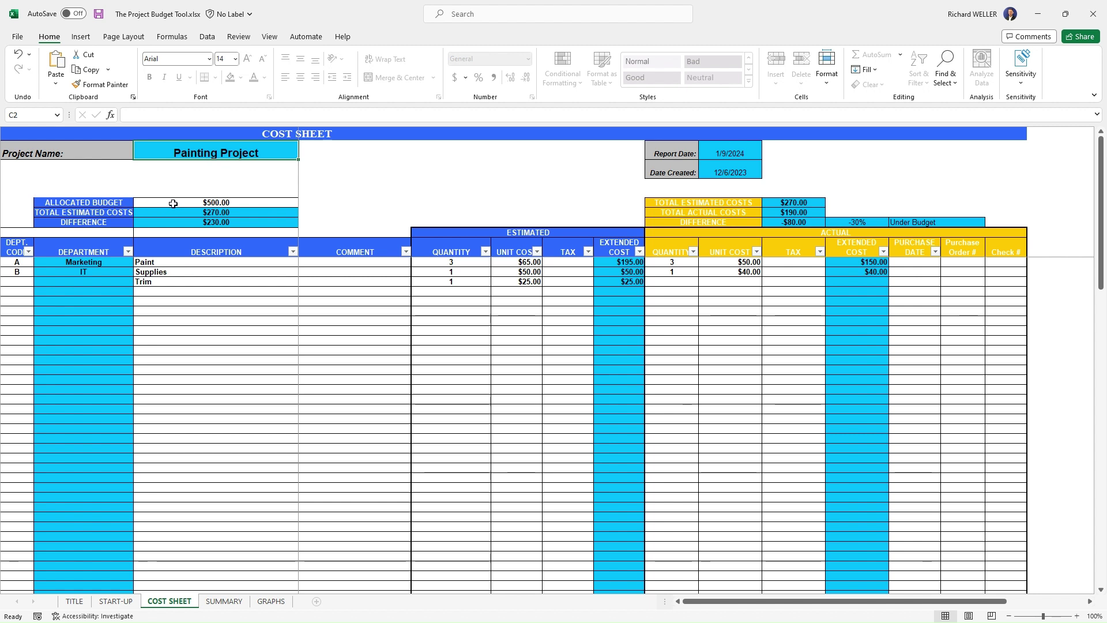
{"action": "left_click", "coordinate": [173, 204]}
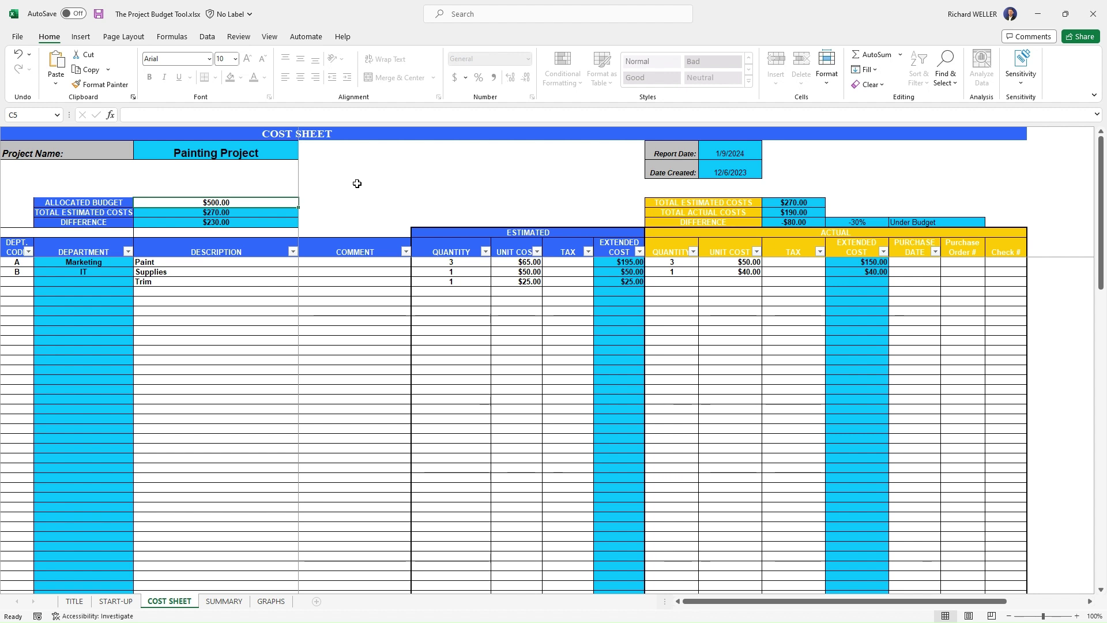
{"action": "left_click_drag", "start_coordinate": [213, 212], "coordinate": [213, 219]}
{"action": "left_click", "coordinate": [383, 189]}
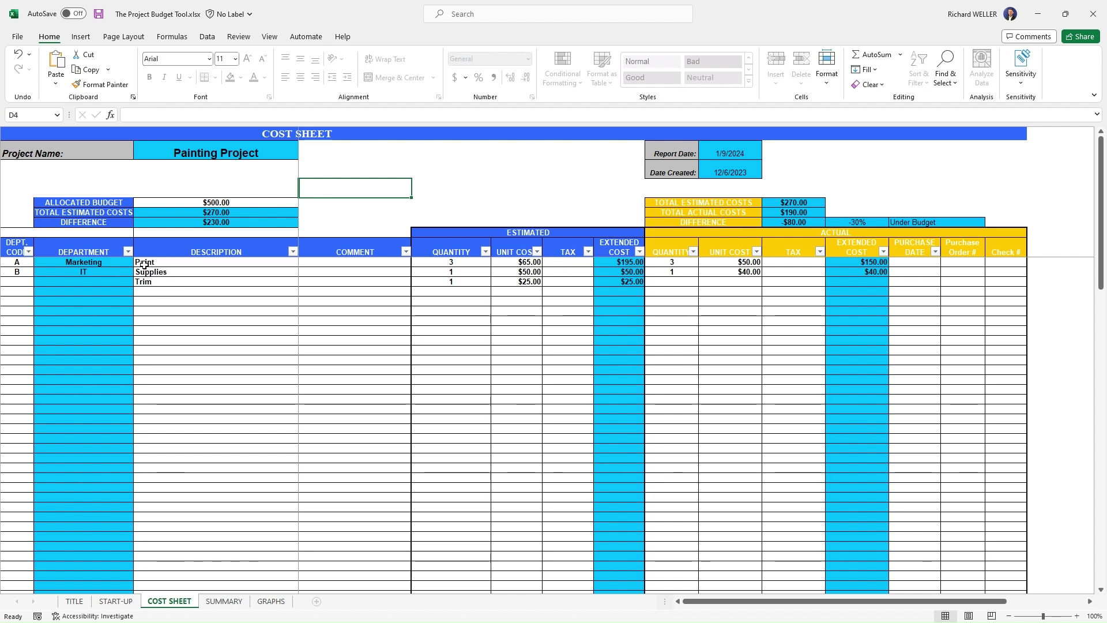
{"action": "left_click", "coordinate": [172, 265]}
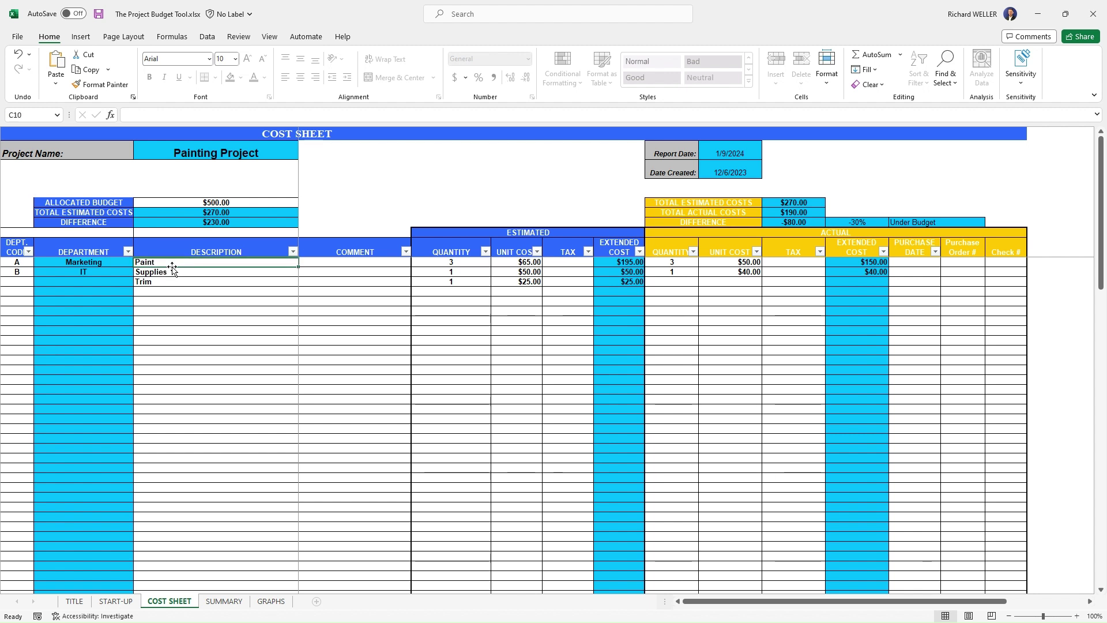
{"action": "left_click", "coordinate": [171, 274]}
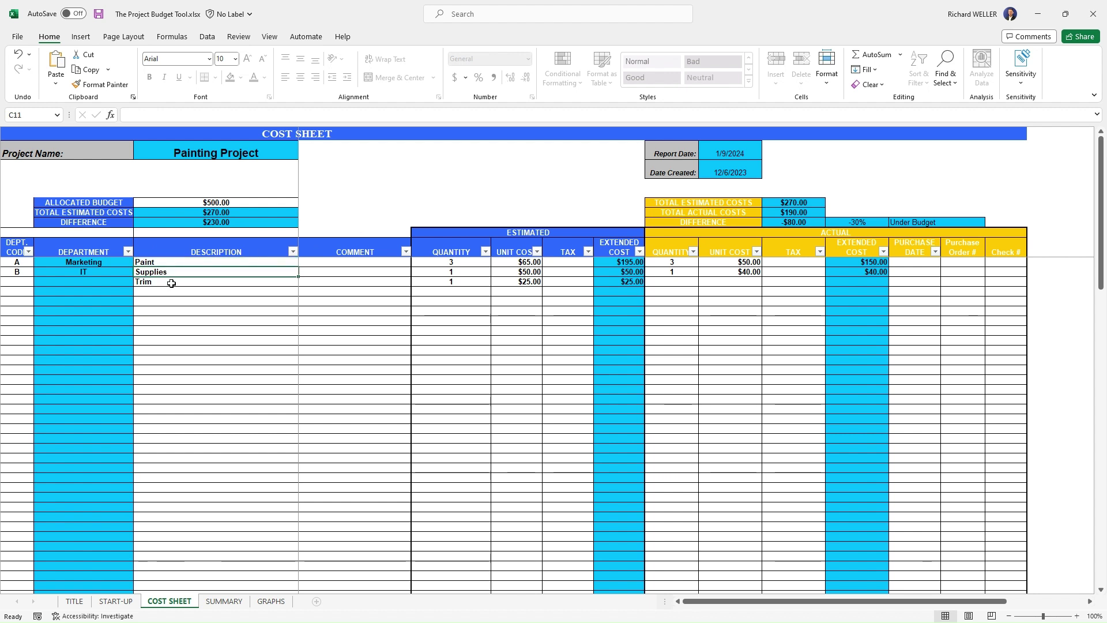
{"action": "left_click", "coordinate": [171, 282]}
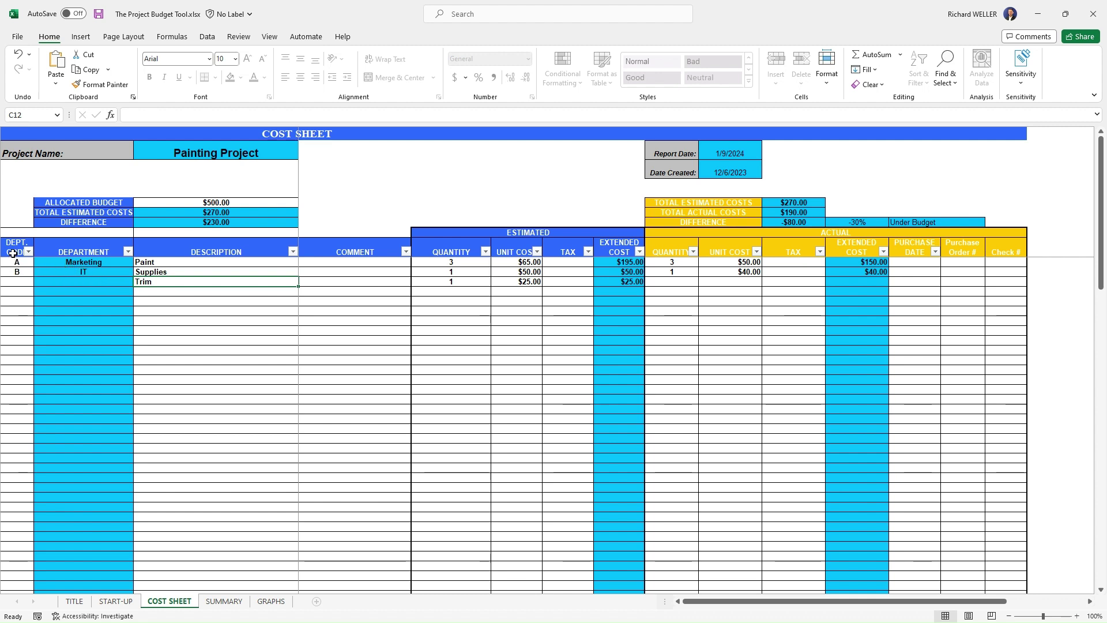
After a glance at START-UP, enter department code A on the Trim line of the COST SHEET.
{"action": "left_click", "coordinate": [110, 602]}
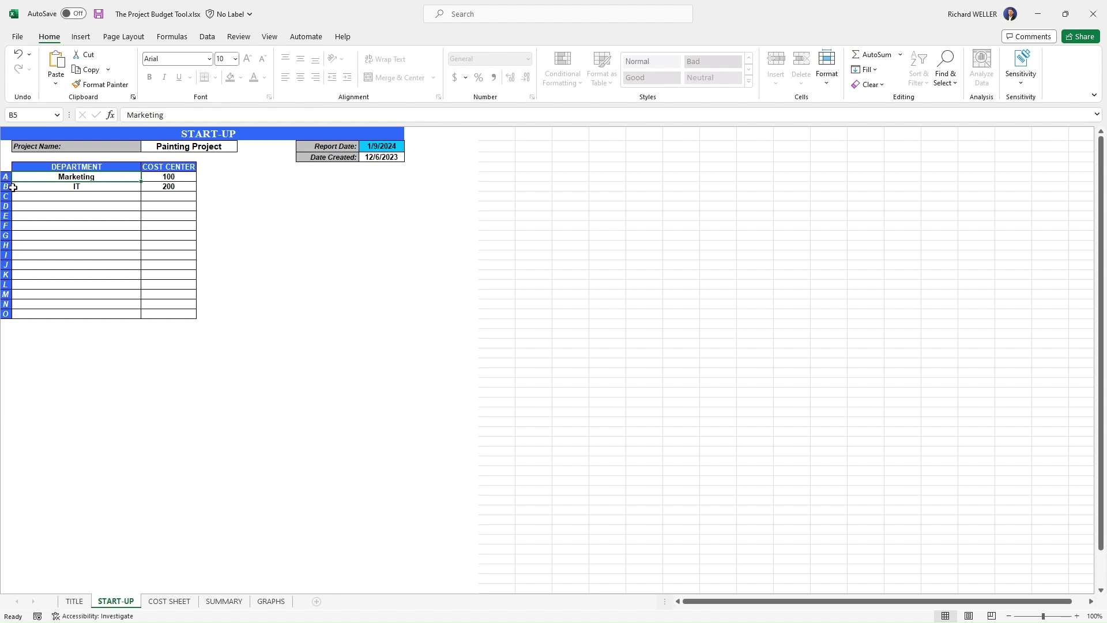
{"action": "left_click", "coordinate": [168, 601]}
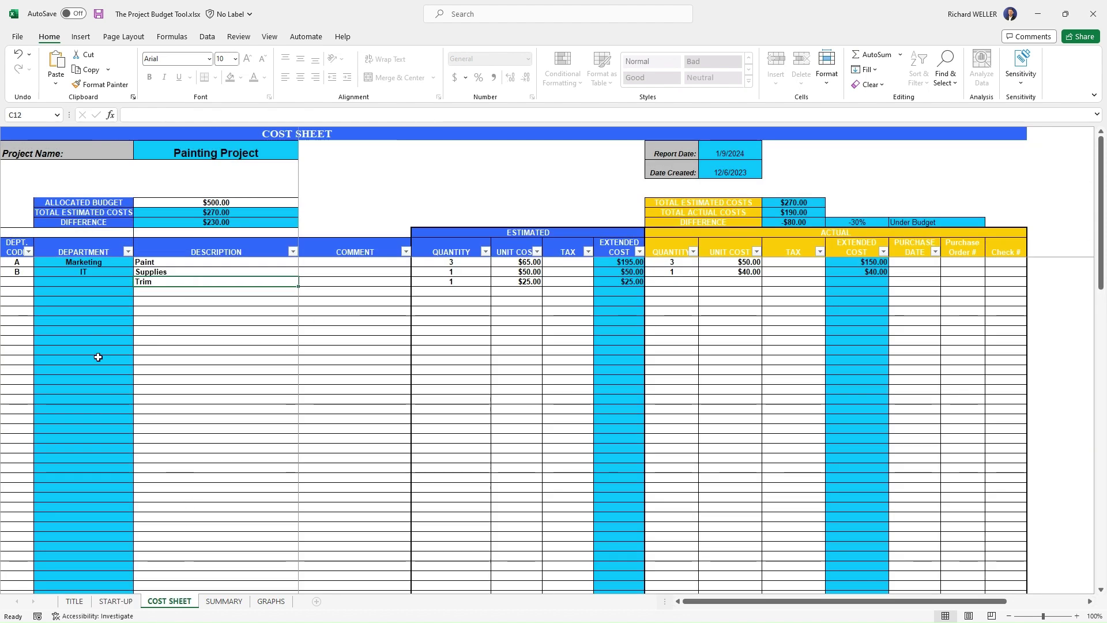
{"action": "left_click", "coordinate": [25, 281]}
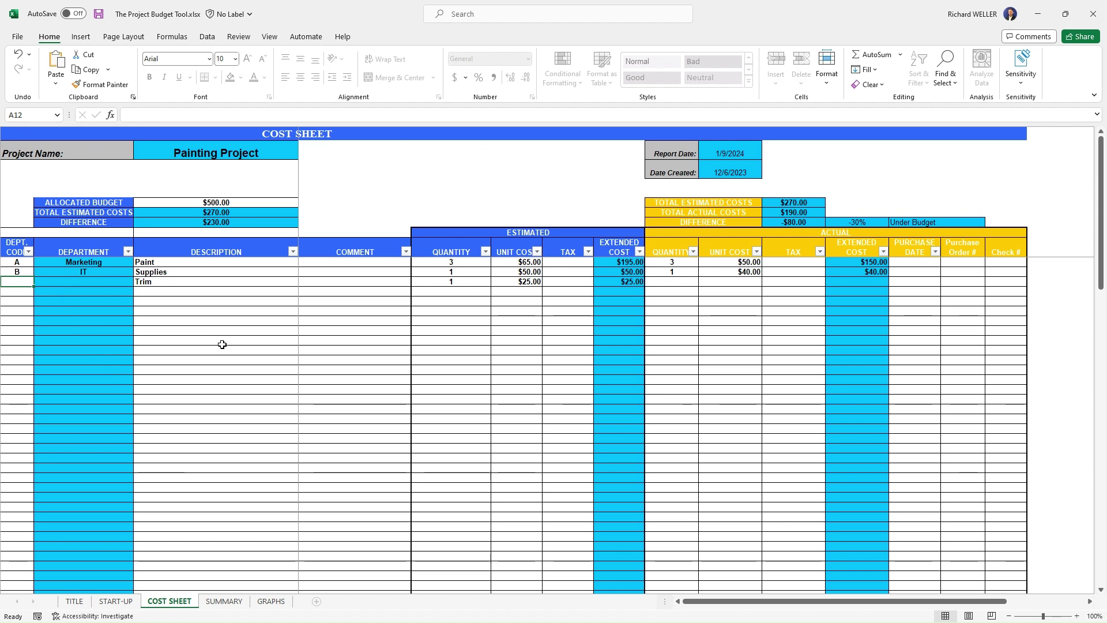
{"action": "type", "text": "A"}
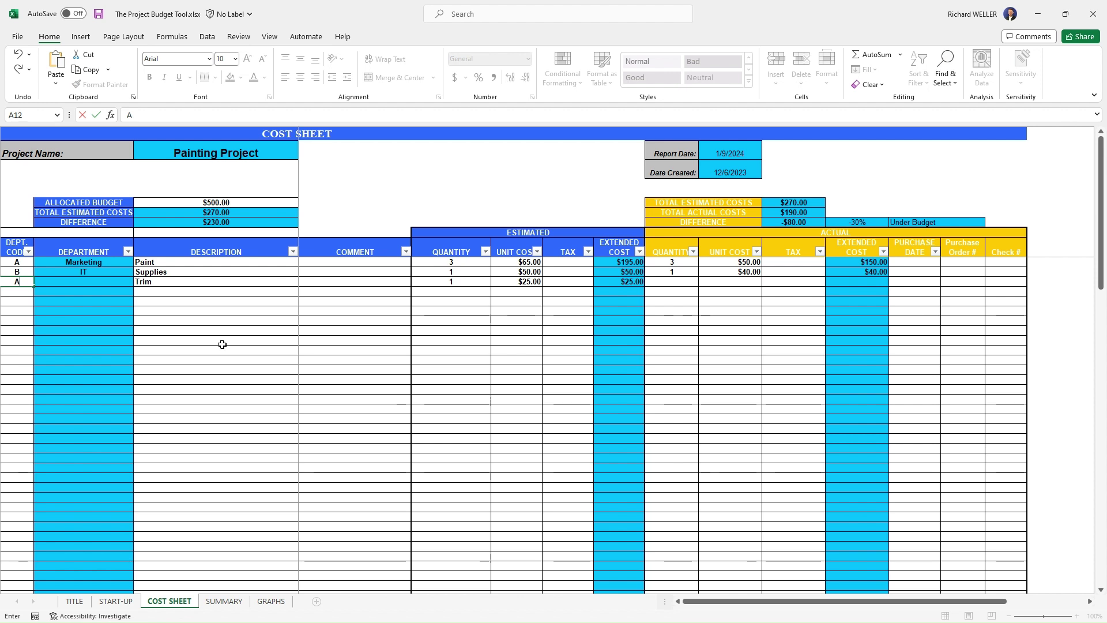
{"action": "key", "text": "Return"}
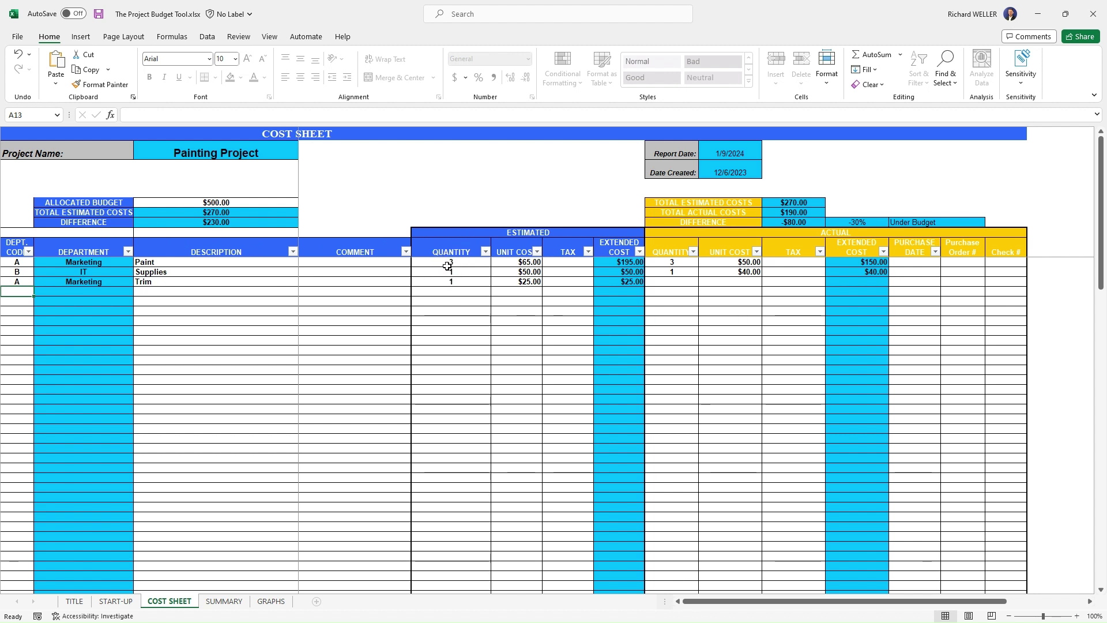
Add the comment Gallons to the Paint cost line.
{"action": "left_click", "coordinate": [447, 264]}
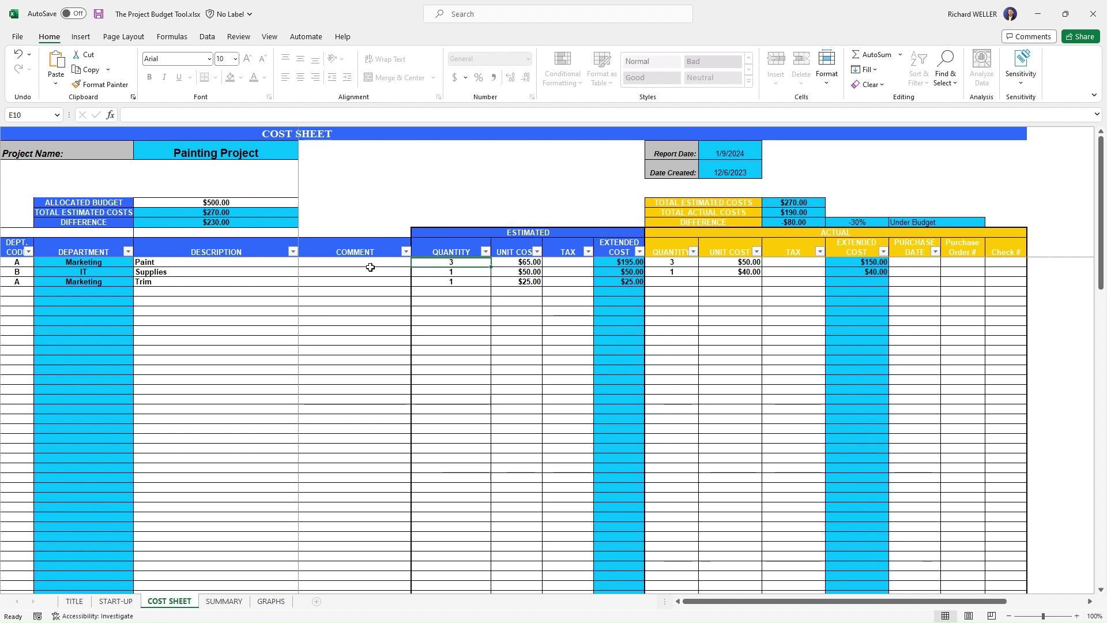
{"action": "left_click", "coordinate": [370, 264]}
{"action": "type", "text": "Ga"}
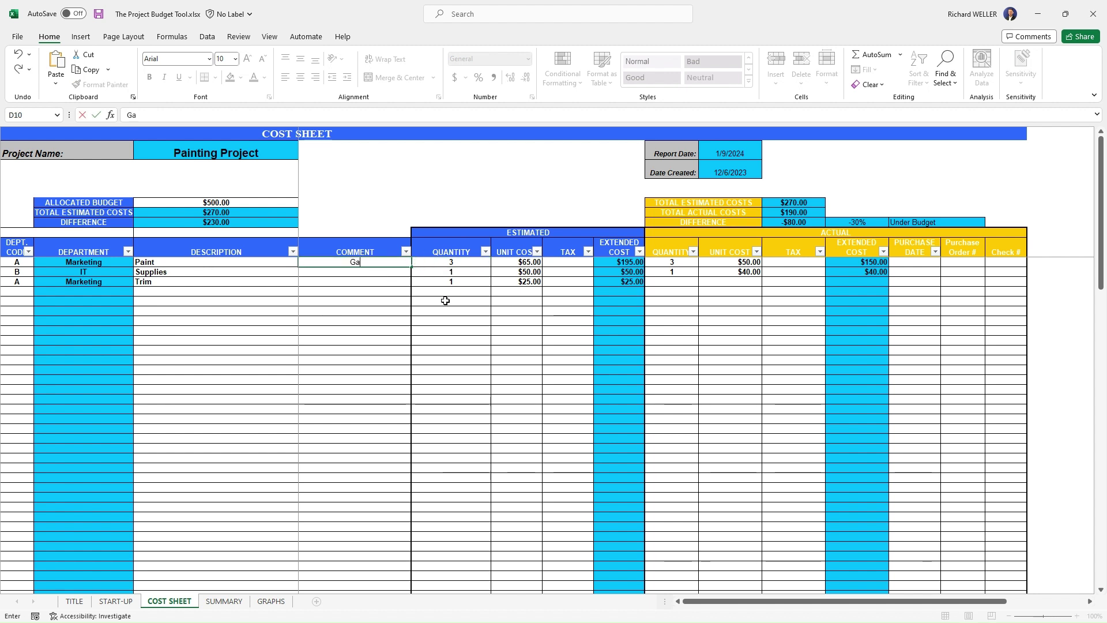
{"action": "type", "text": "llons"}
{"action": "key", "text": "Return"}
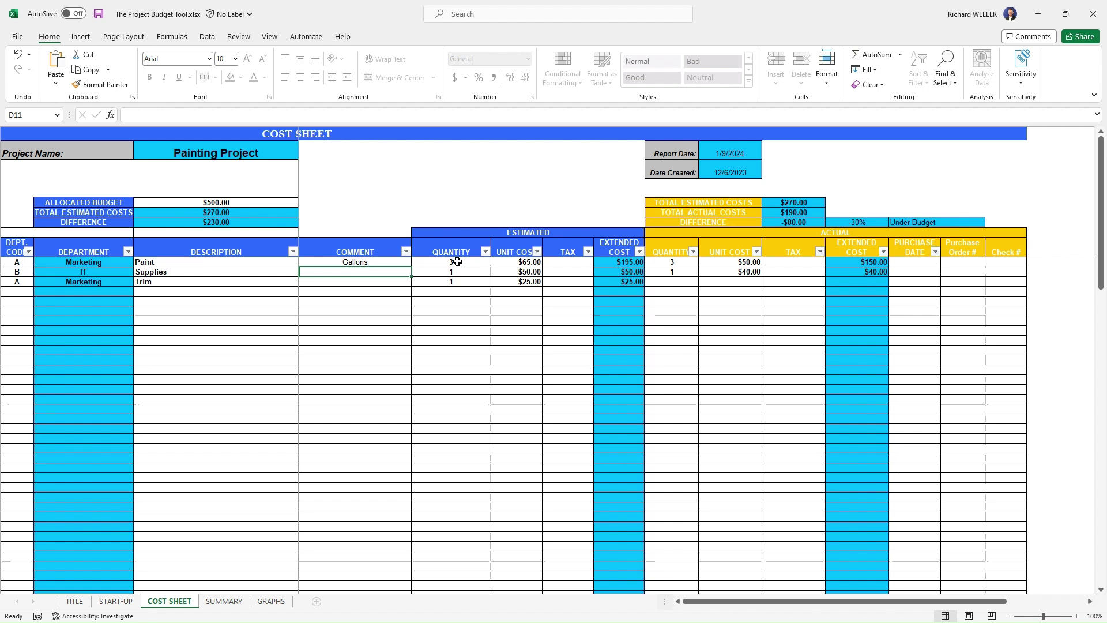
Try an estimated Paint quantity of 4, restore it to 3, and review the estimated unit costs.
{"action": "left_click", "coordinate": [452, 263]}
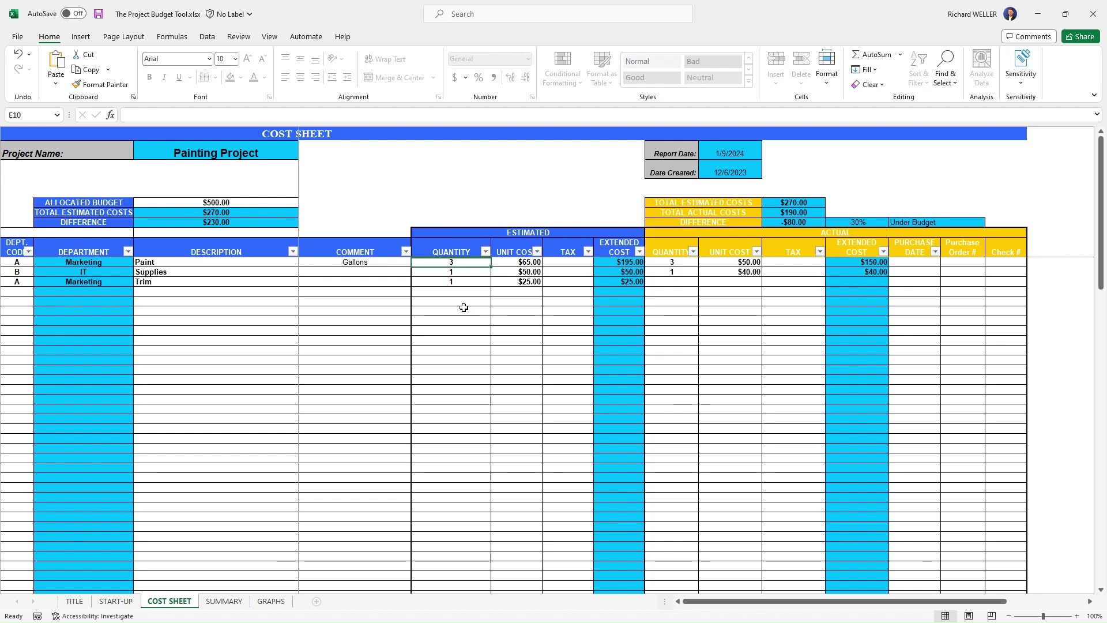
{"action": "type", "text": "4"}
{"action": "key", "text": "Return"}
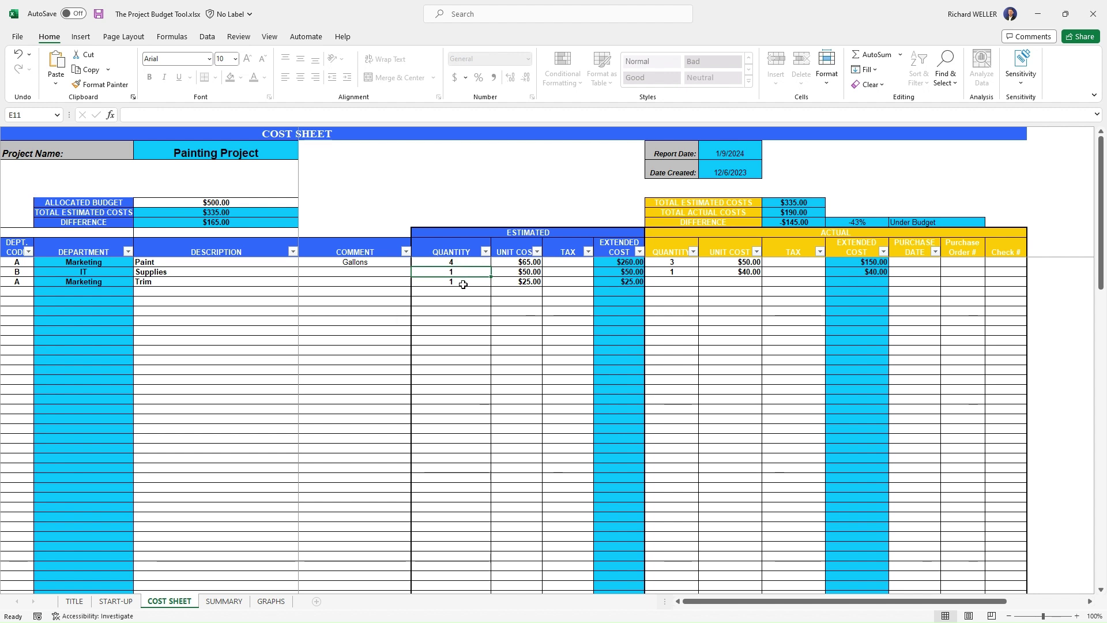
{"action": "left_click", "coordinate": [453, 261]}
{"action": "type", "text": "3"}
{"action": "key", "text": "Return"}
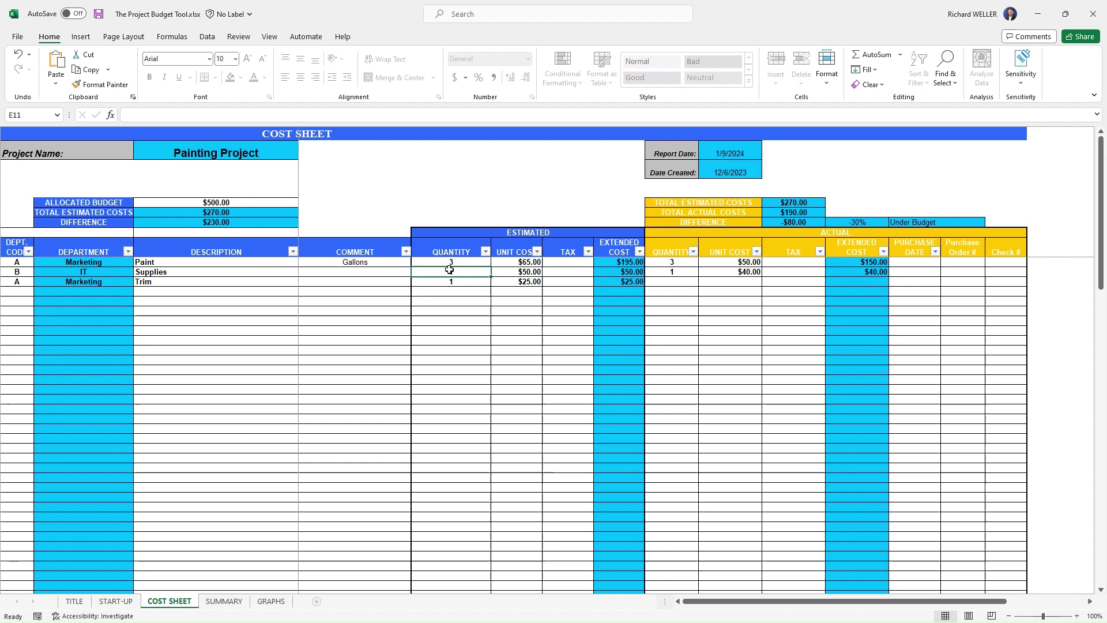
{"action": "left_click", "coordinate": [516, 263]}
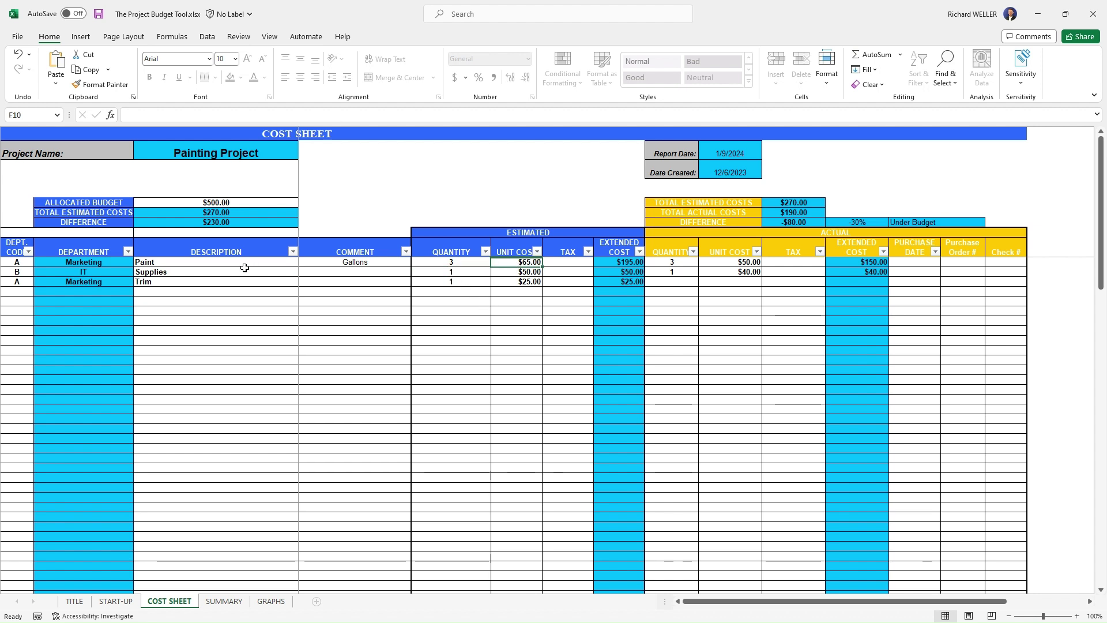
{"action": "left_click", "coordinate": [521, 272]}
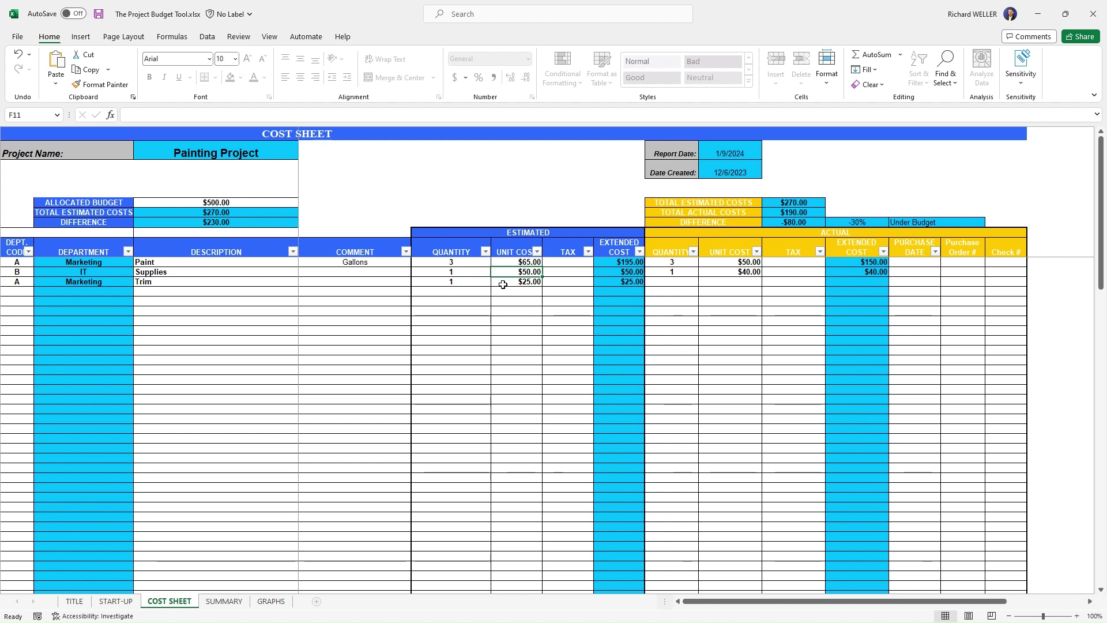
{"action": "left_click", "coordinate": [527, 282]}
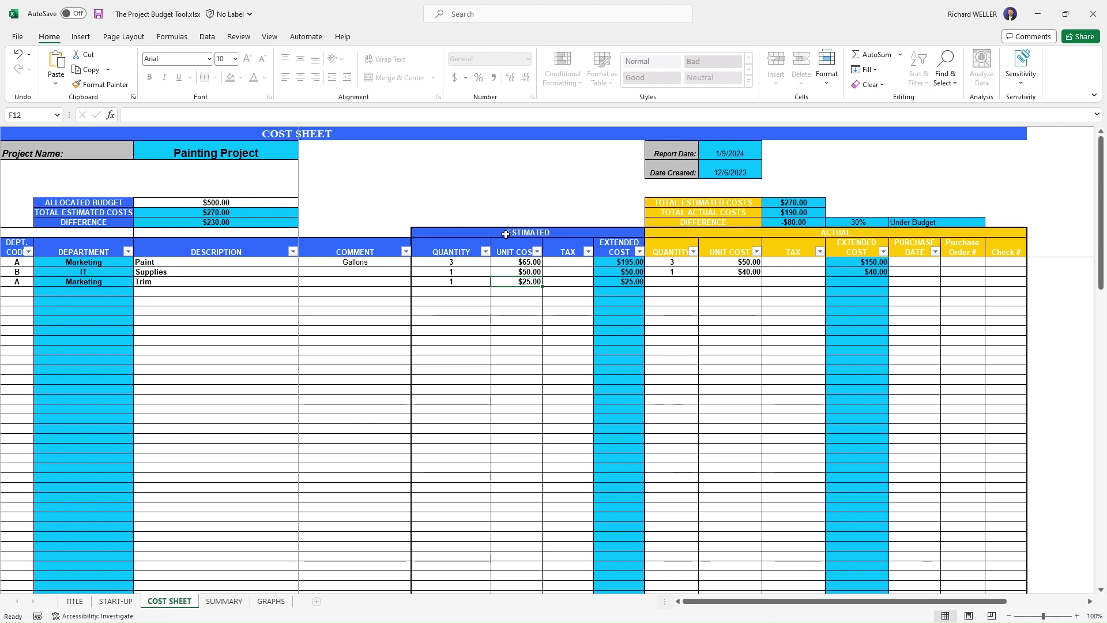
{"action": "left_click", "coordinate": [229, 214]}
{"action": "left_click_drag", "start_coordinate": [626, 263], "coordinate": [624, 283]}
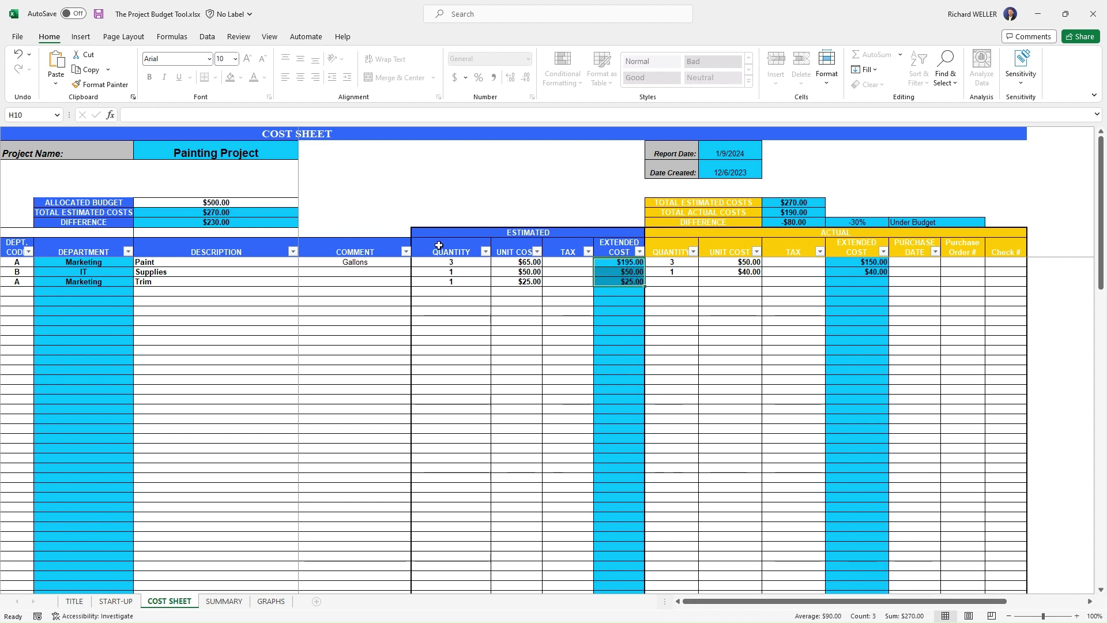
{"action": "left_click", "coordinate": [219, 212]}
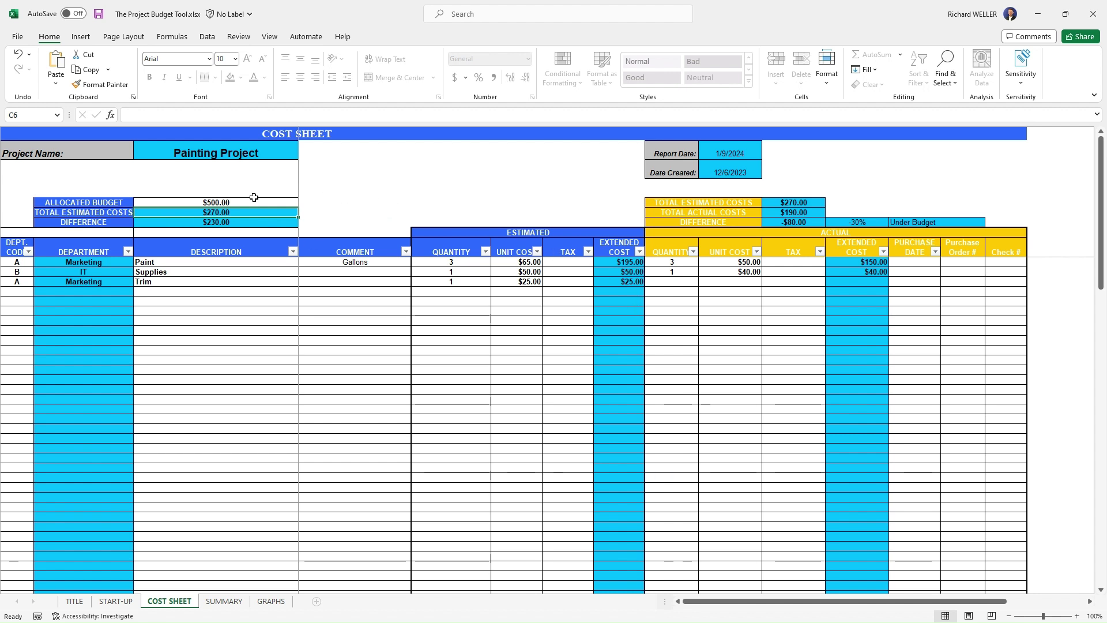
{"action": "left_click", "coordinate": [196, 226]}
{"action": "left_click", "coordinate": [219, 212]}
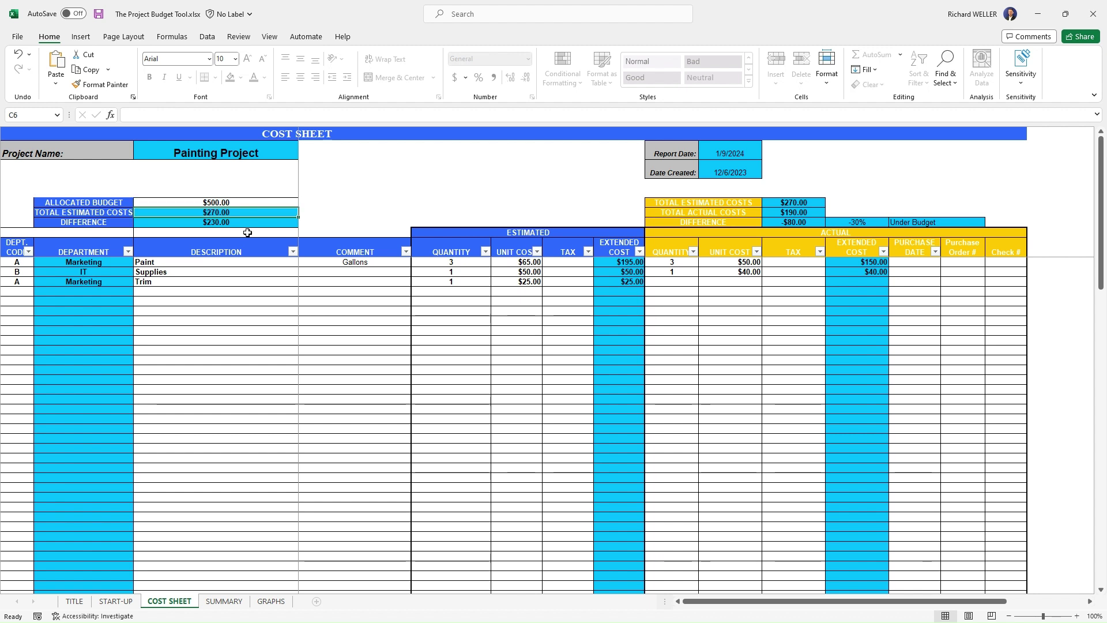
{"action": "left_click", "coordinate": [223, 224]}
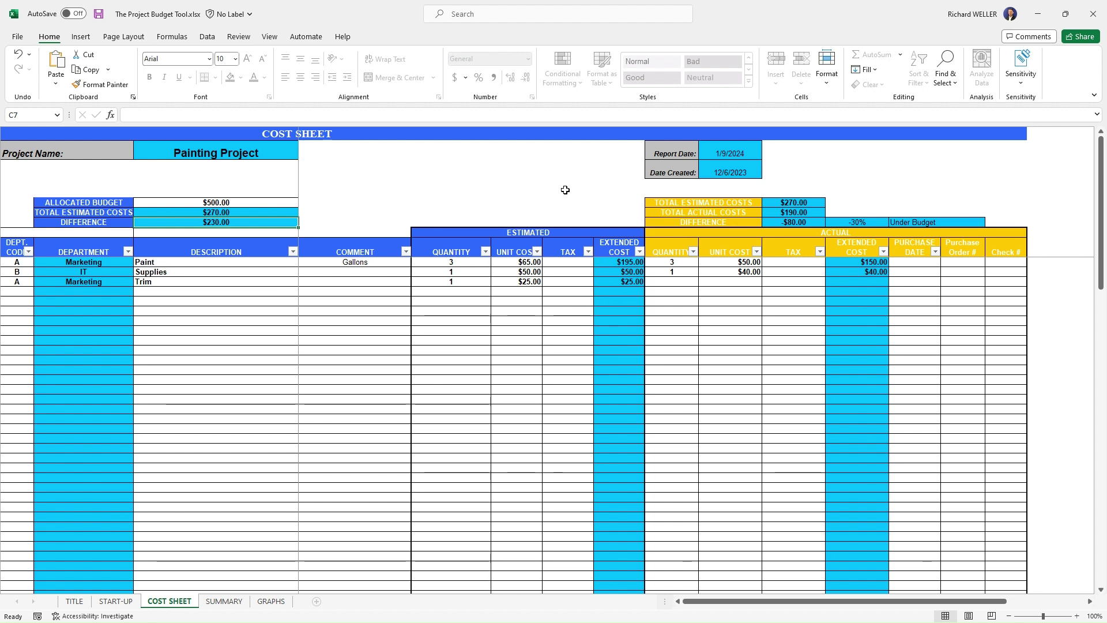
Inspect the Paint and Supplies actual quantity, unit cost and extended cost cells.
{"action": "left_click", "coordinate": [677, 264]}
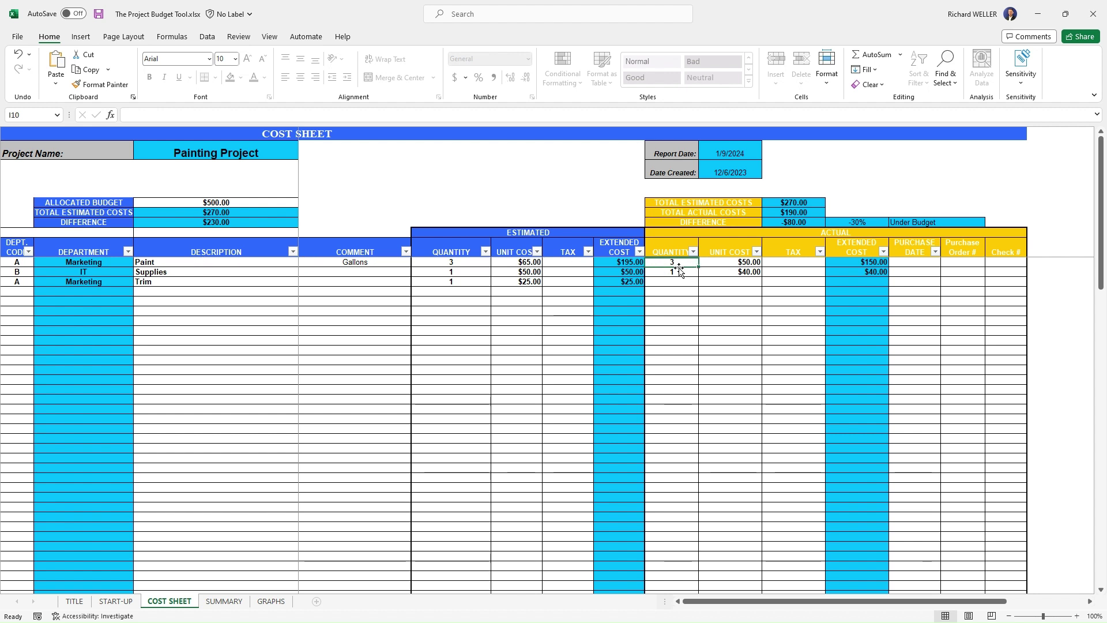
{"action": "left_click", "coordinate": [719, 273]}
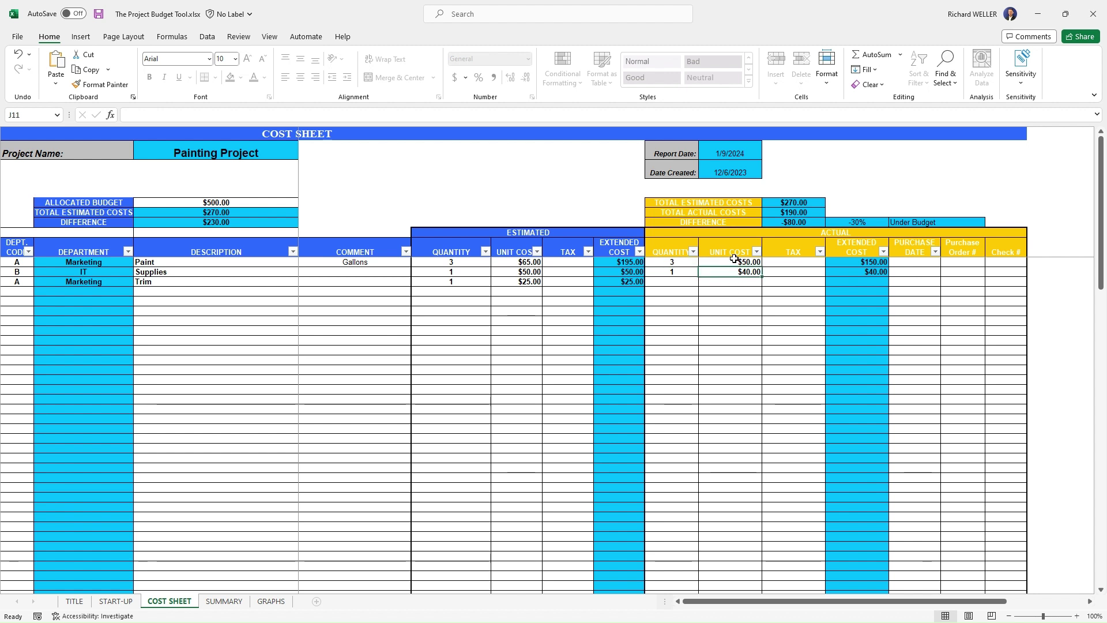
{"action": "left_click", "coordinate": [735, 260]}
{"action": "left_click_drag", "start_coordinate": [673, 264], "coordinate": [714, 264]}
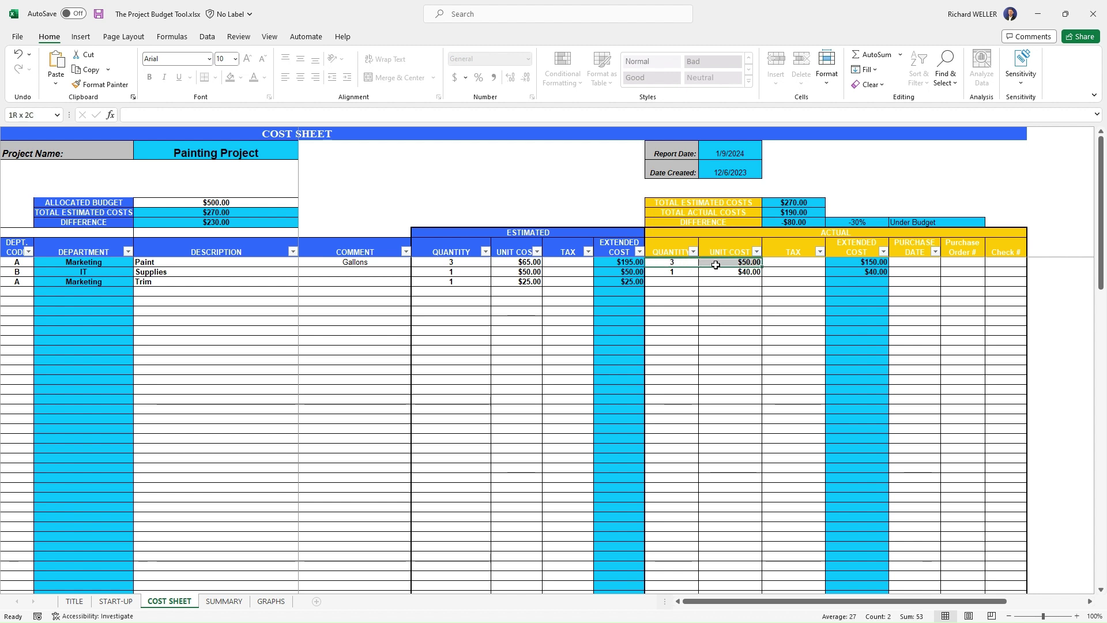
{"action": "left_click", "coordinate": [849, 263]}
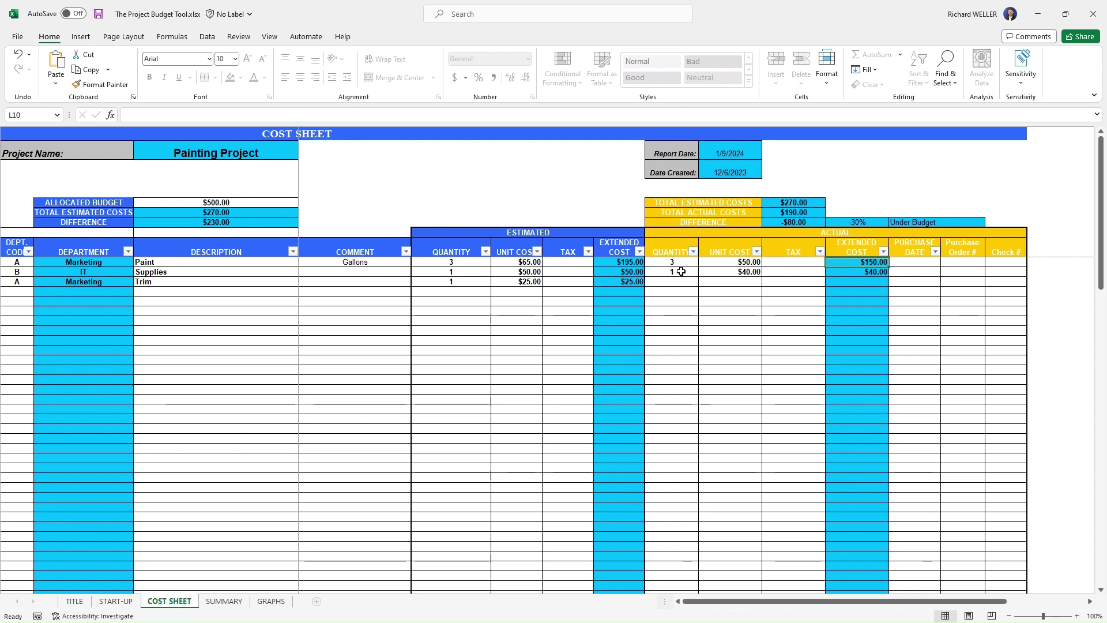
Enter the Trim line's actual quantity 2 and actual unit cost $30.00.
{"action": "left_click", "coordinate": [677, 280]}
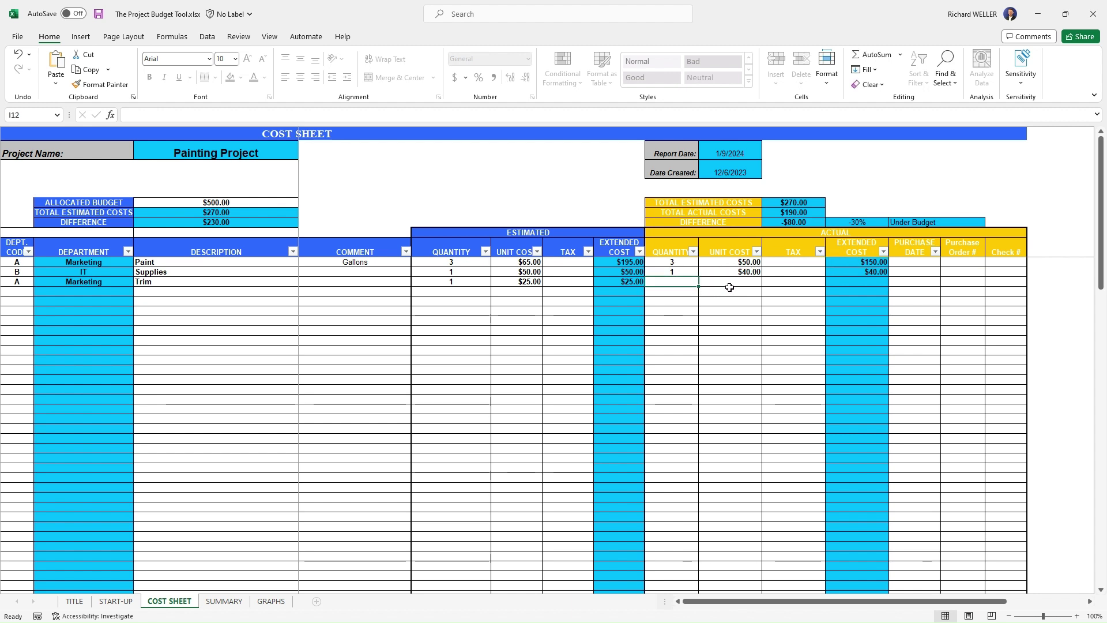
{"action": "type", "text": "2"}
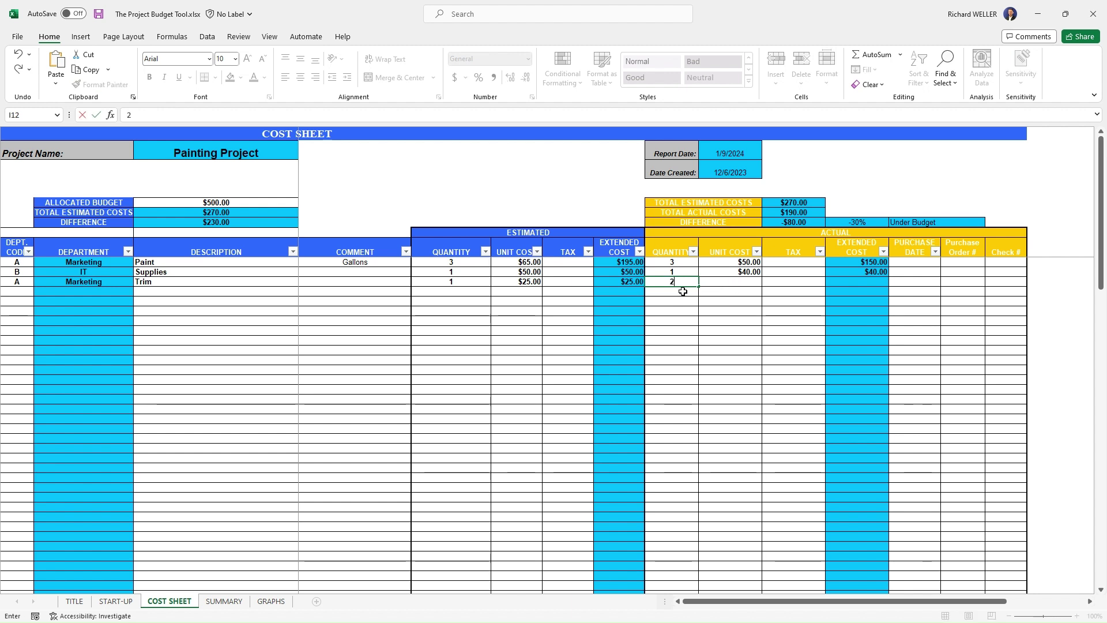
{"action": "left_click", "coordinate": [736, 280]}
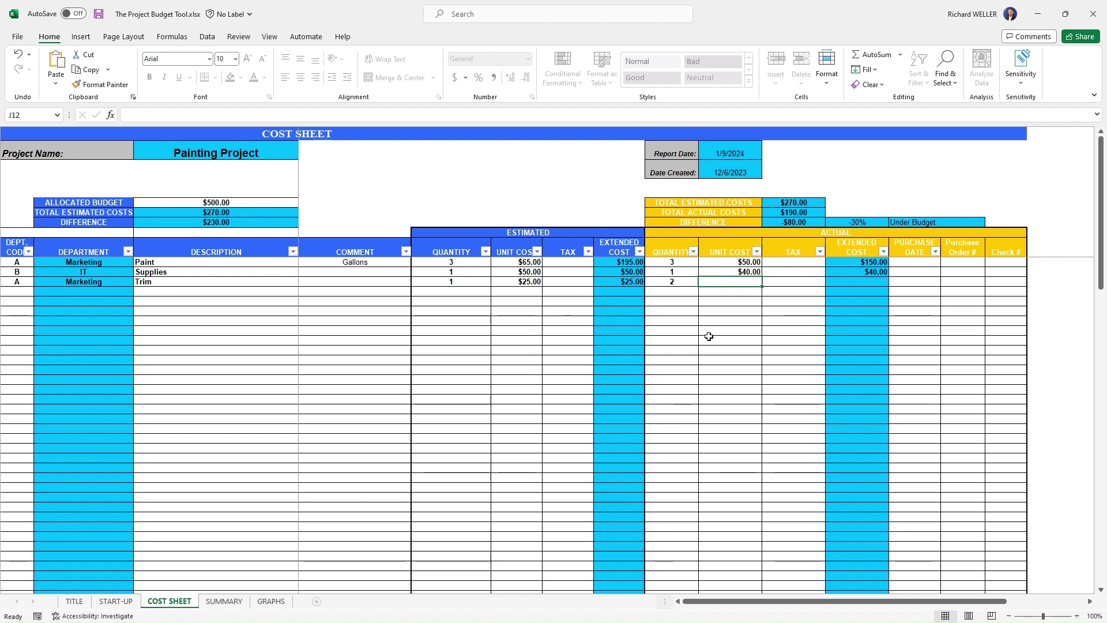
{"action": "type", "text": "30"}
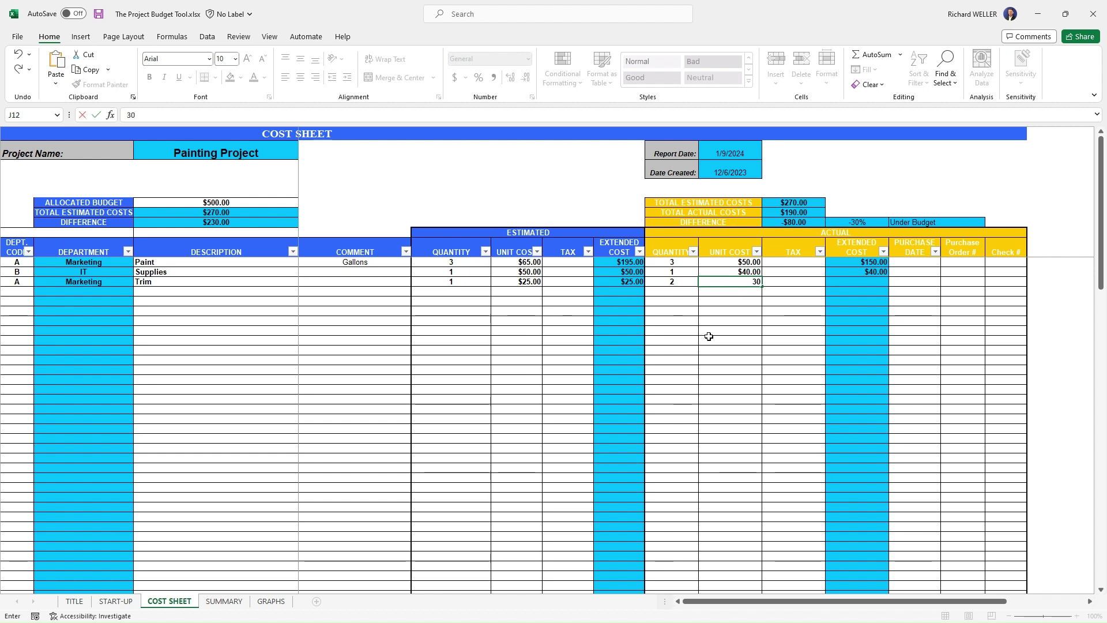
{"action": "key", "text": "Return"}
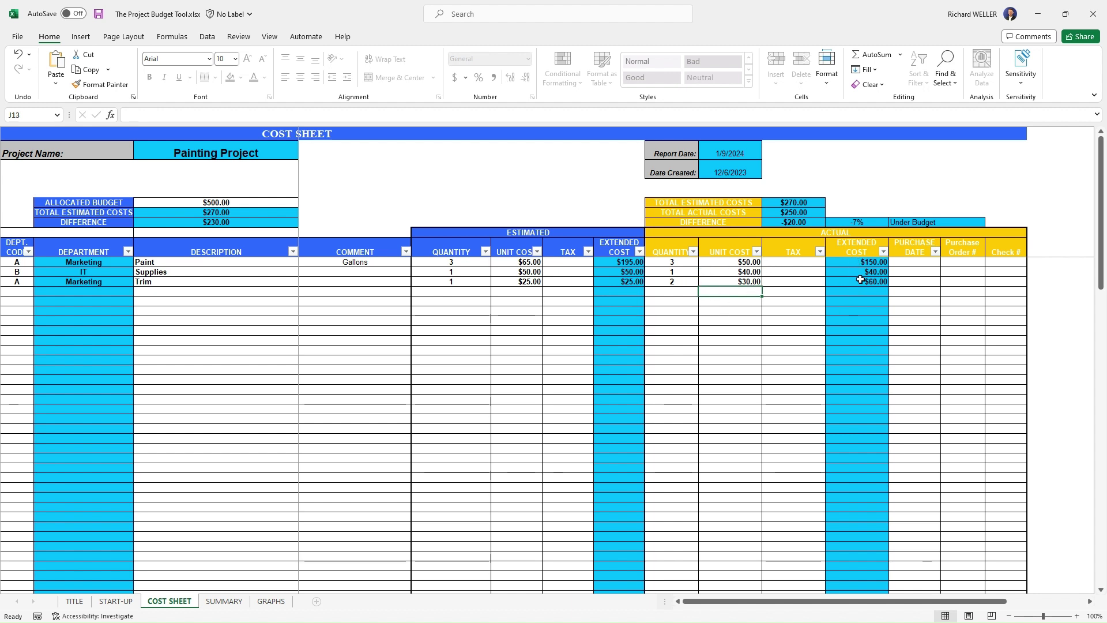
{"action": "left_click_drag", "start_coordinate": [862, 263], "coordinate": [860, 283]}
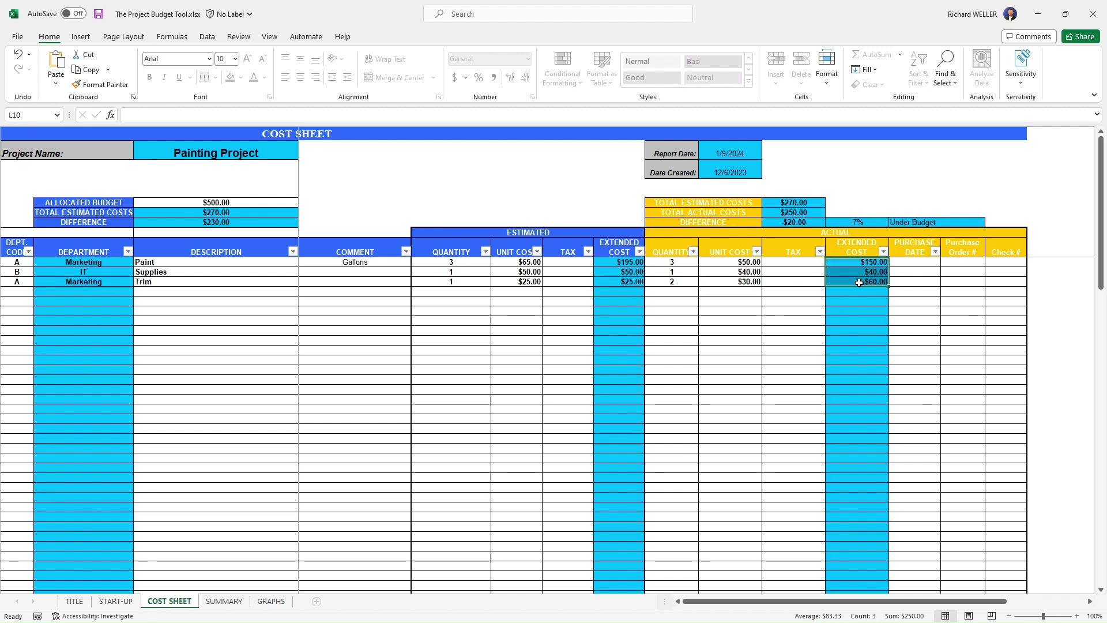
{"action": "left_click", "coordinate": [785, 224]}
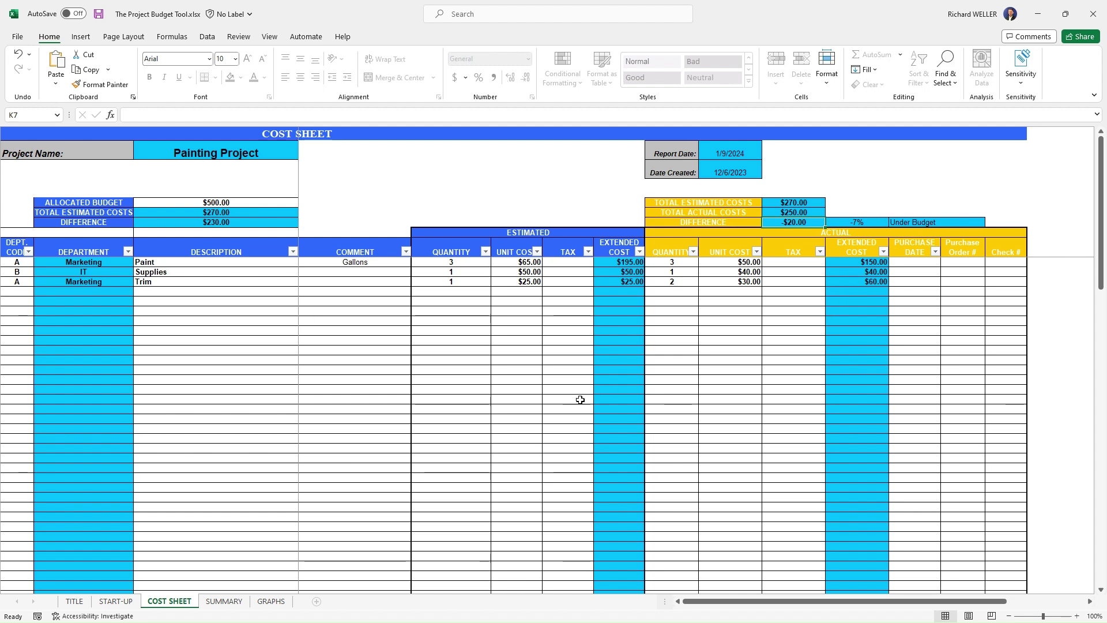
Switch to the SUMMARY sheet to compare Marketing and IT estimated versus actual dollars.
{"action": "left_click", "coordinate": [225, 602]}
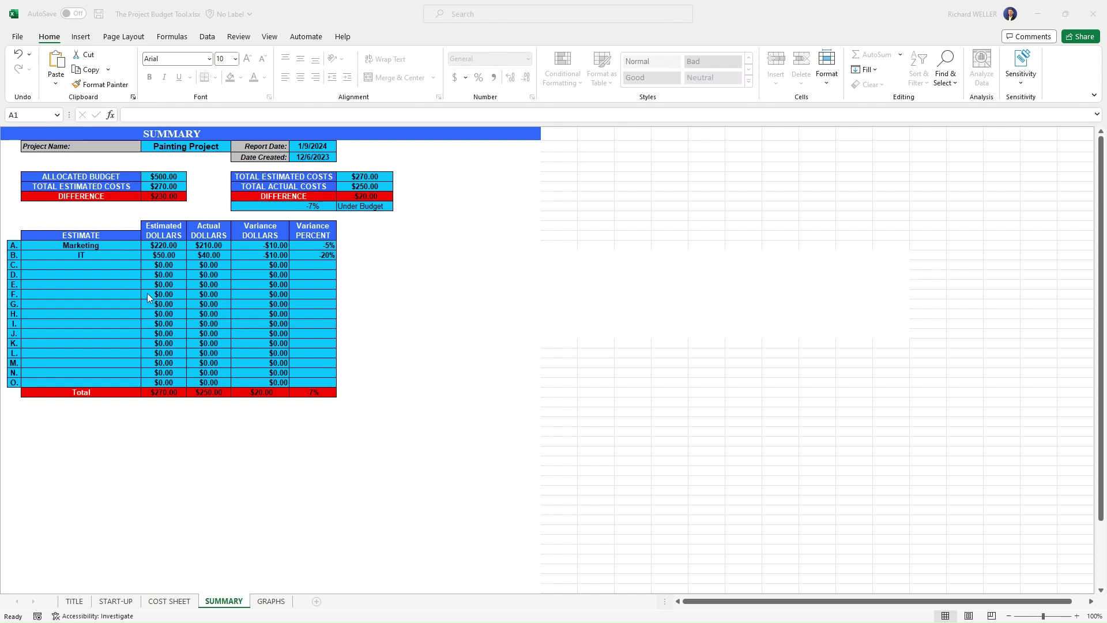
Check the estimated and actual cost charts on GRAPHS, then go back to the COST SHEET.
{"action": "left_click", "coordinate": [269, 602]}
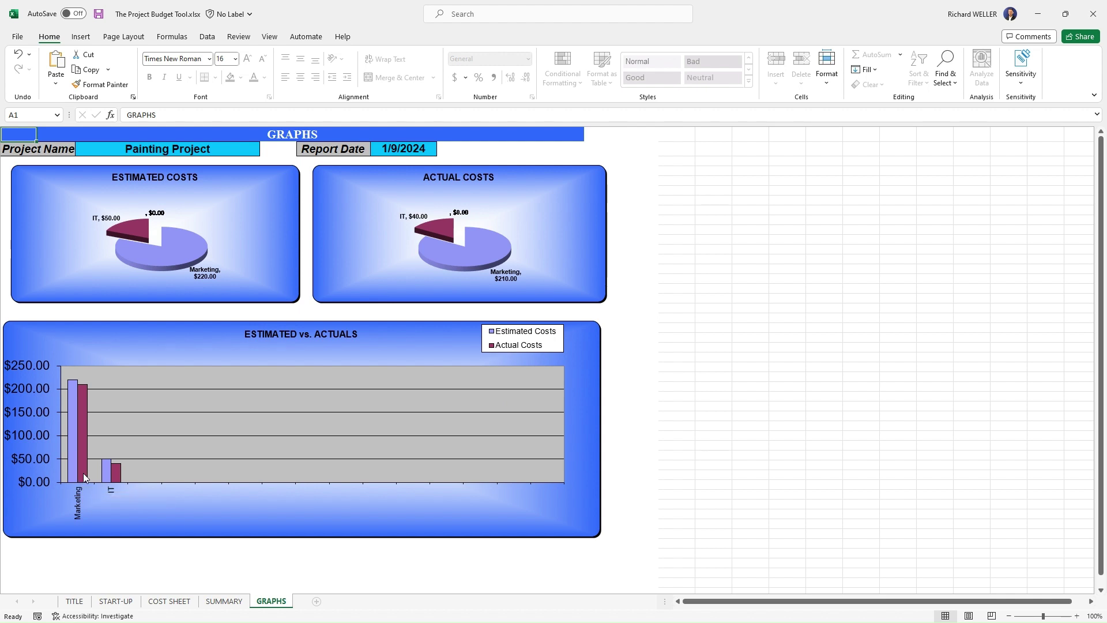
{"action": "mouse_move", "coordinate": [79, 474]}
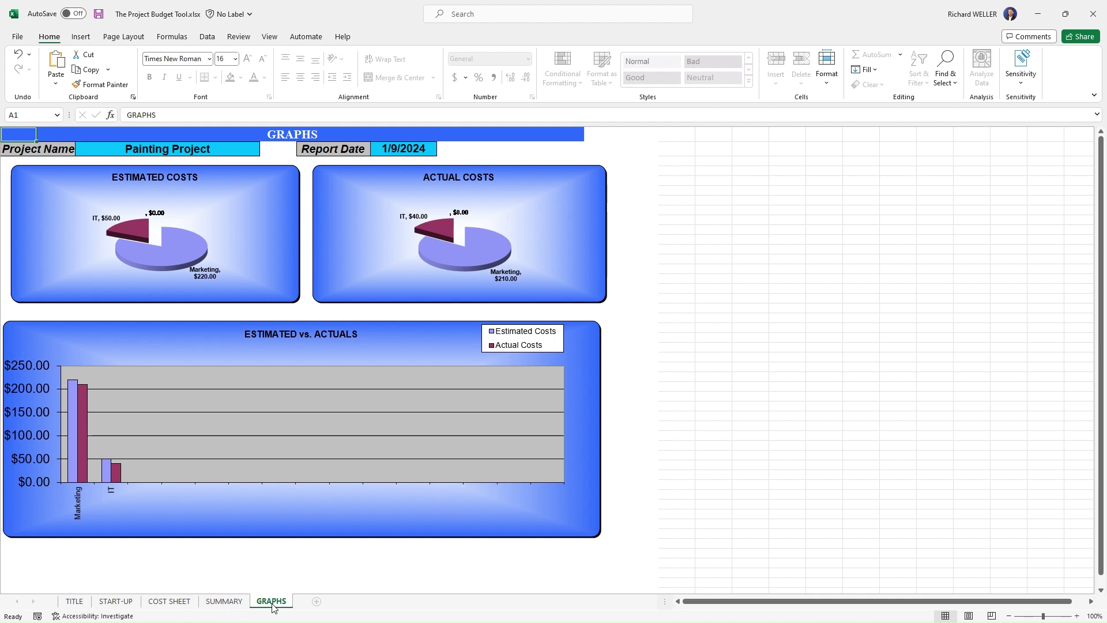
{"action": "left_click", "coordinate": [166, 601]}
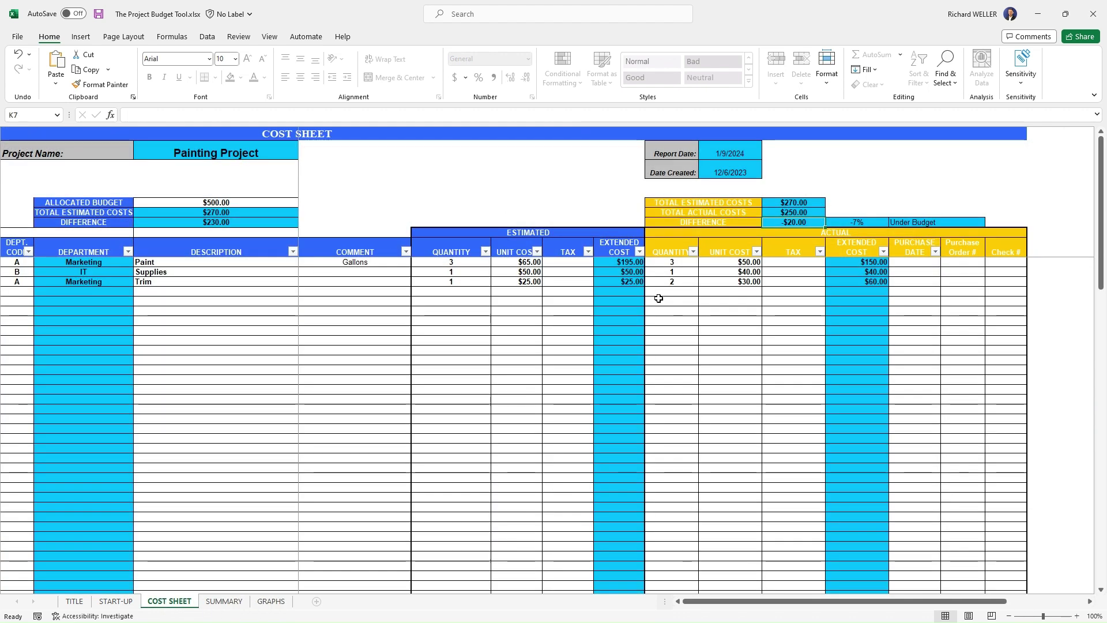